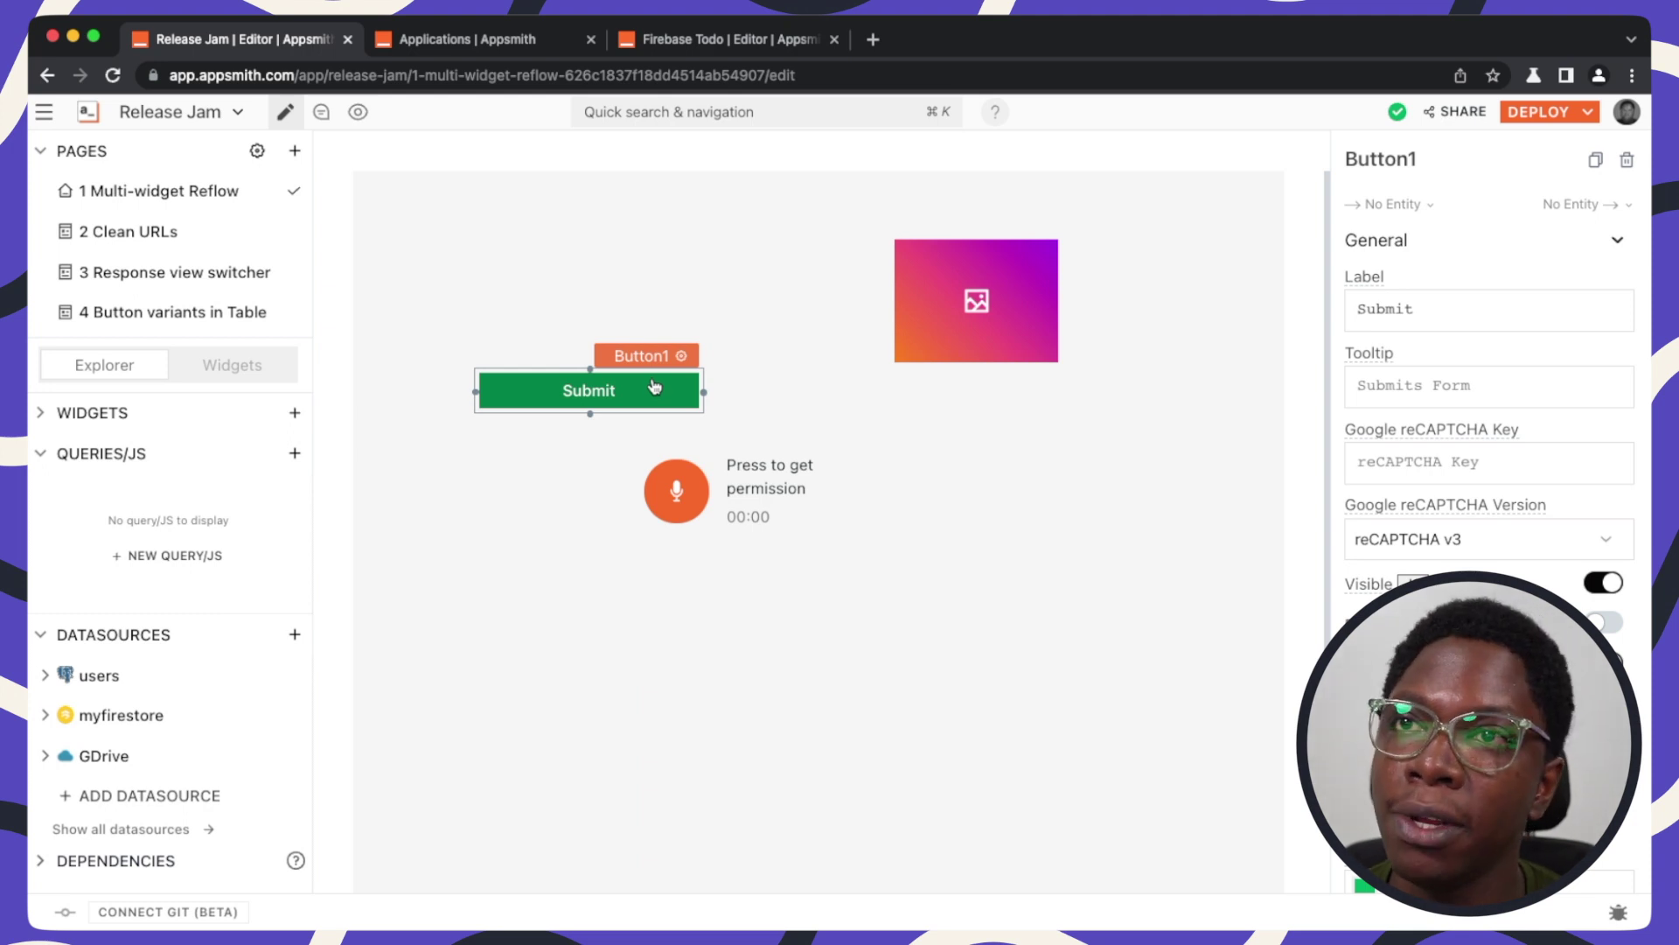
Step: Select the Submit button and the audio recorder together and move them into the area occupied by the image widget
{"action": "left_click_drag", "start_coordinate": [462, 320], "coordinate": [806, 600]}
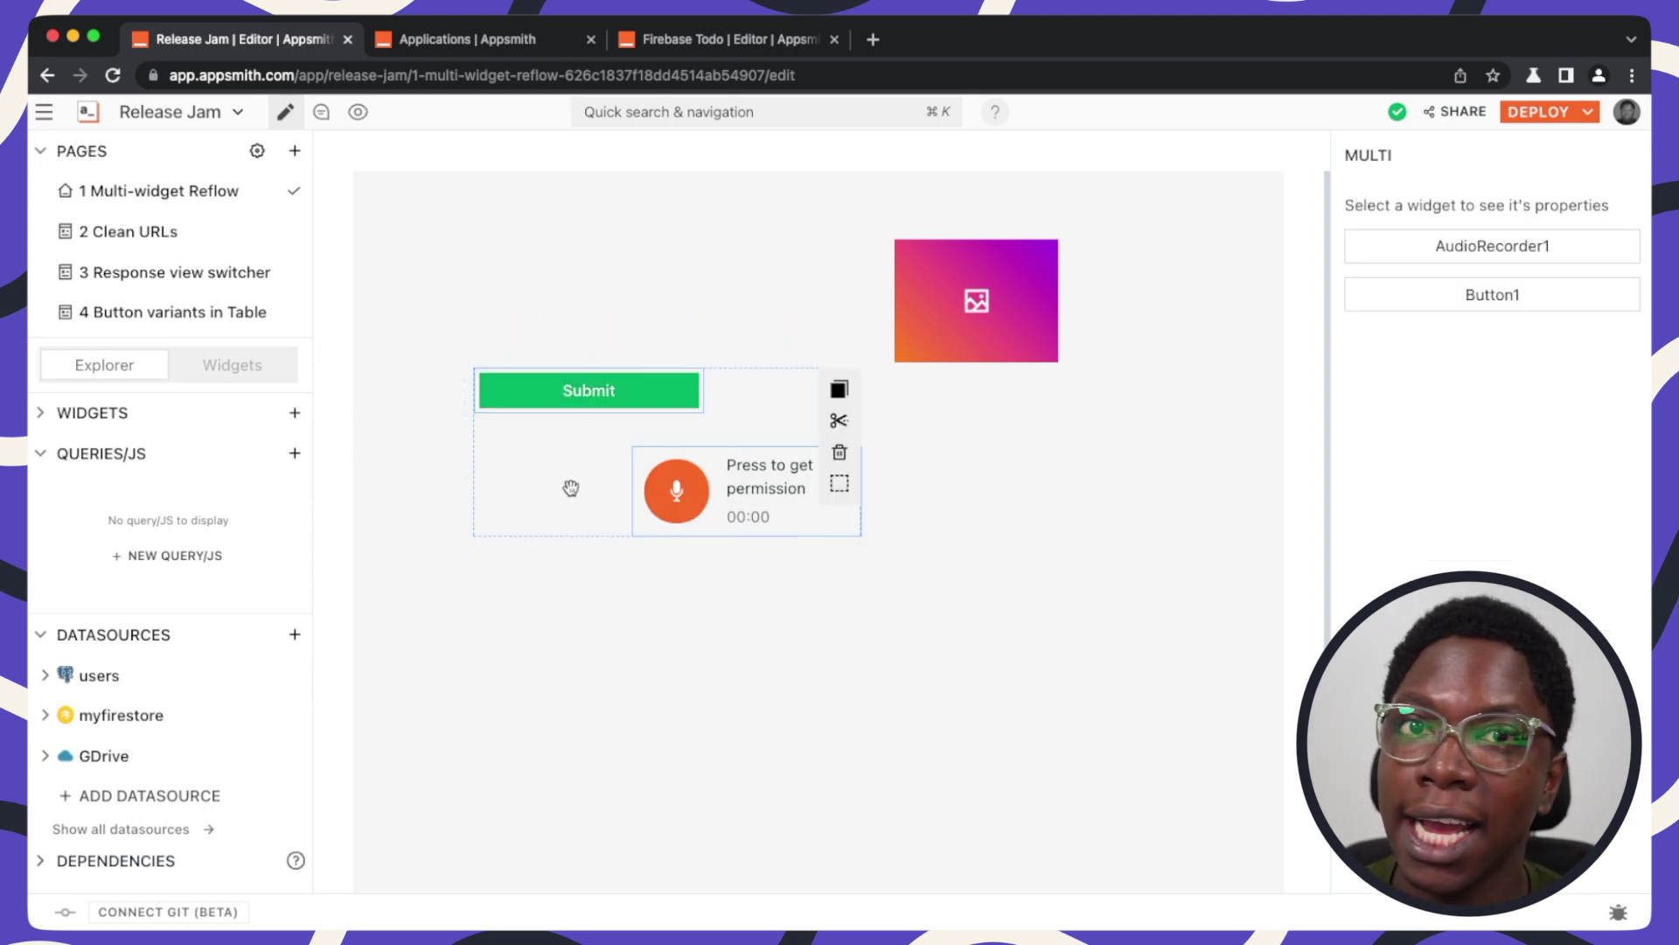
{"action": "left_click_drag", "start_coordinate": [570, 487], "coordinate": [995, 446]}
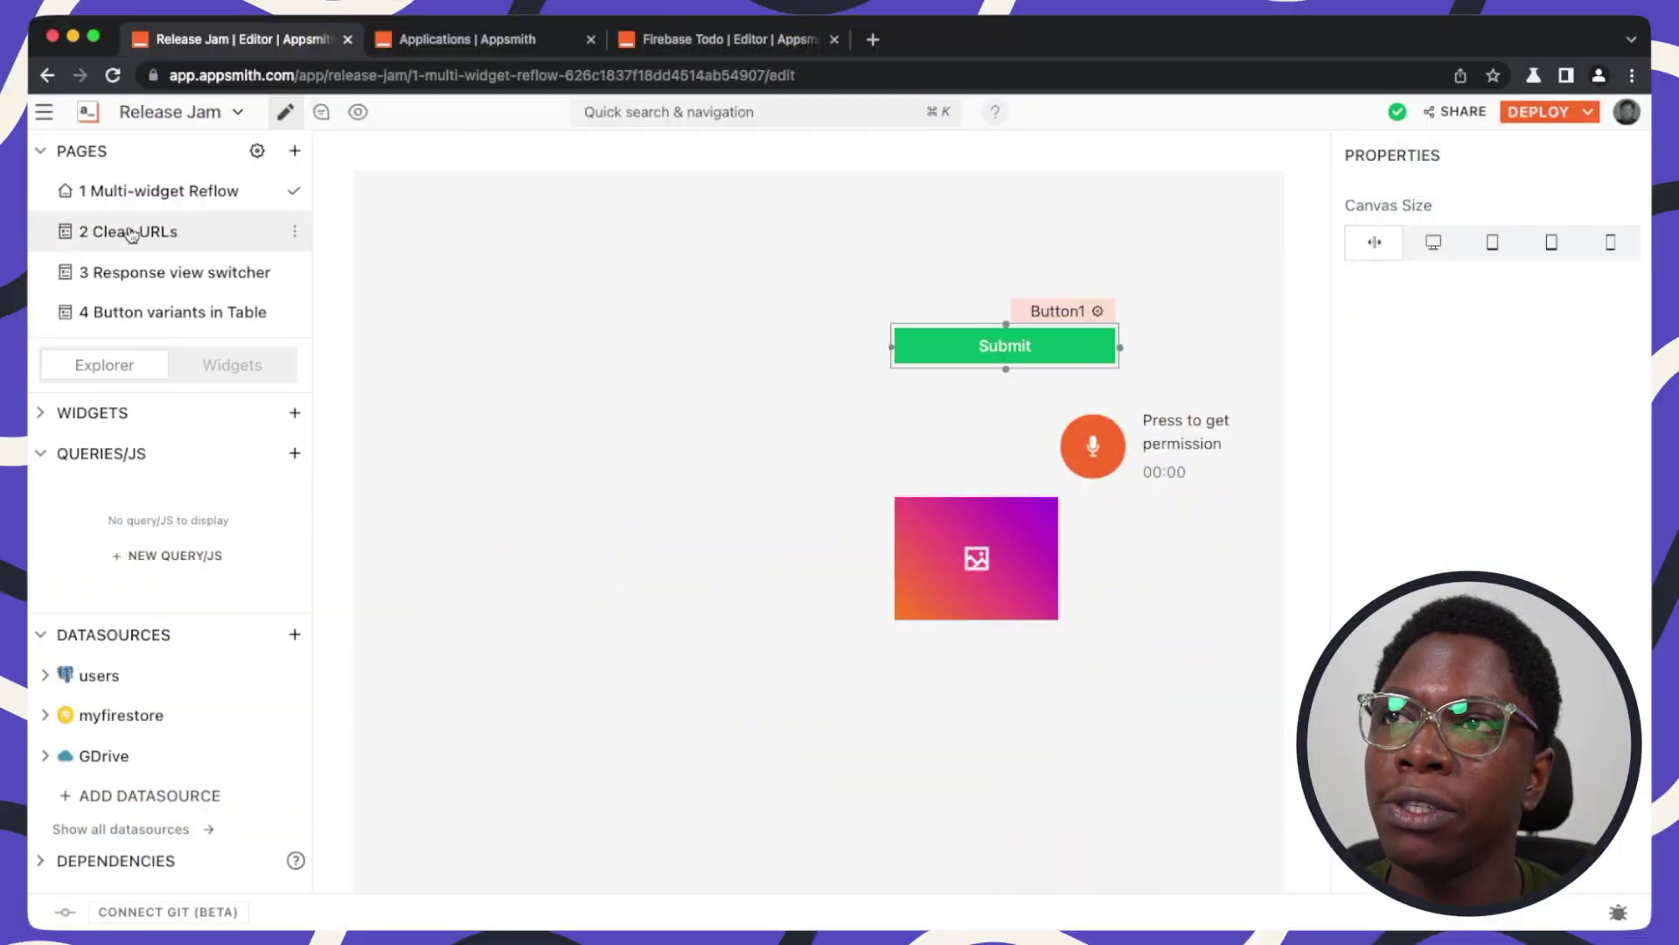
Step: Open the 2 Clean URLs page and compare the Before and After example links
{"action": "left_click", "coordinate": [131, 232]}
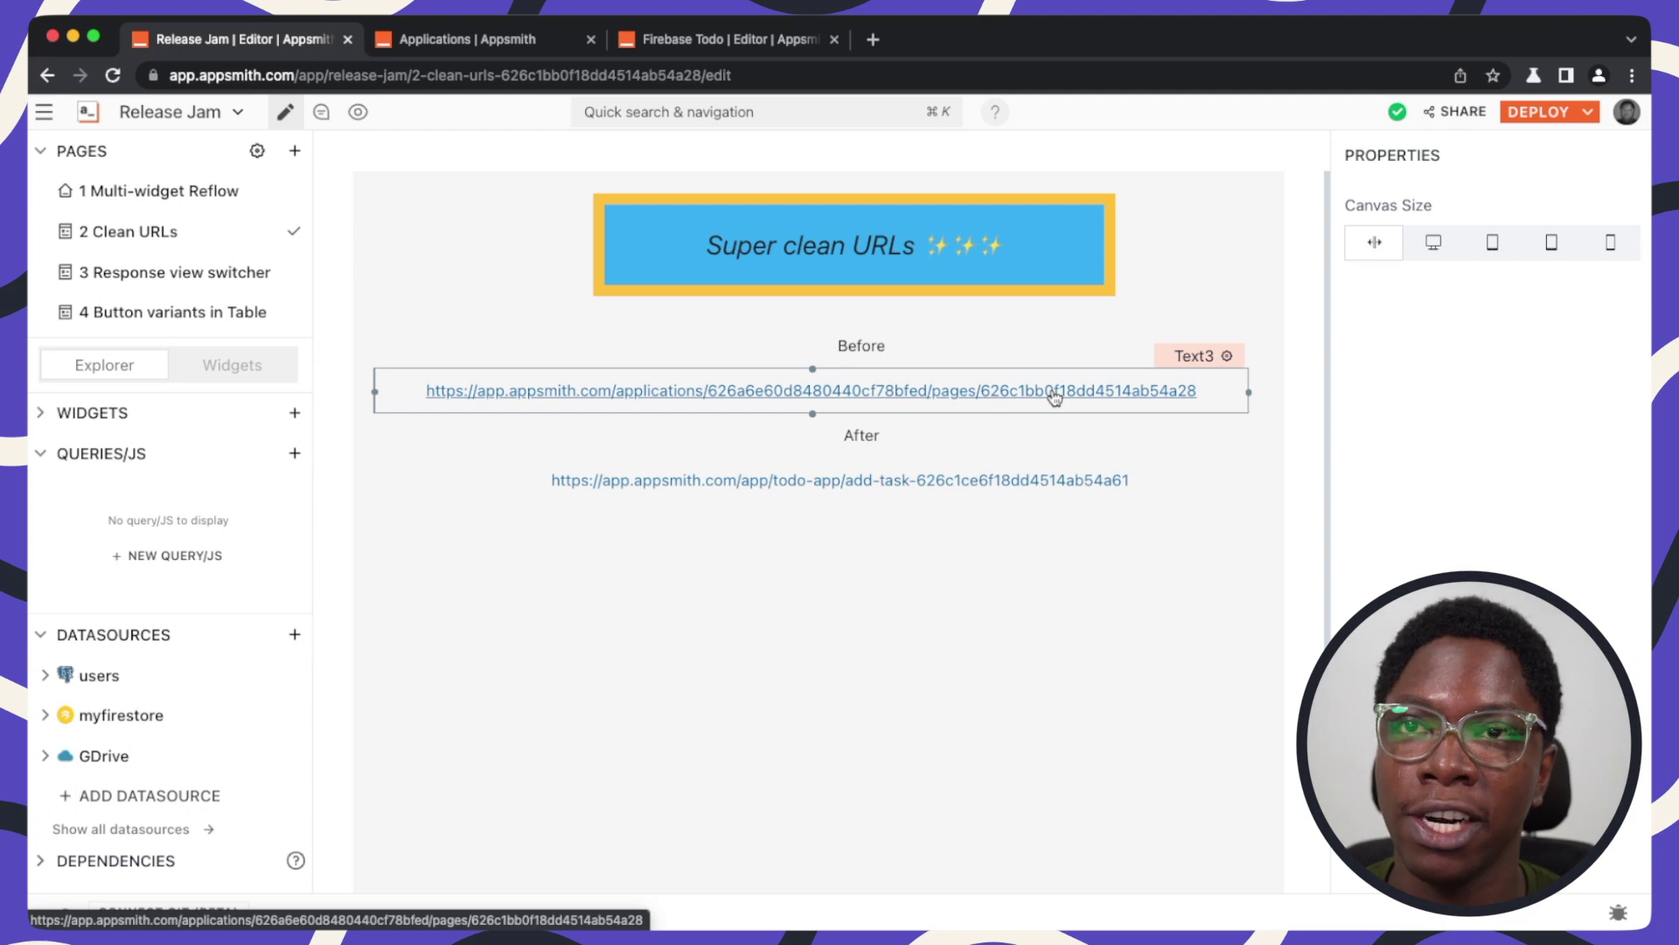
{"action": "left_click", "coordinate": [691, 476]}
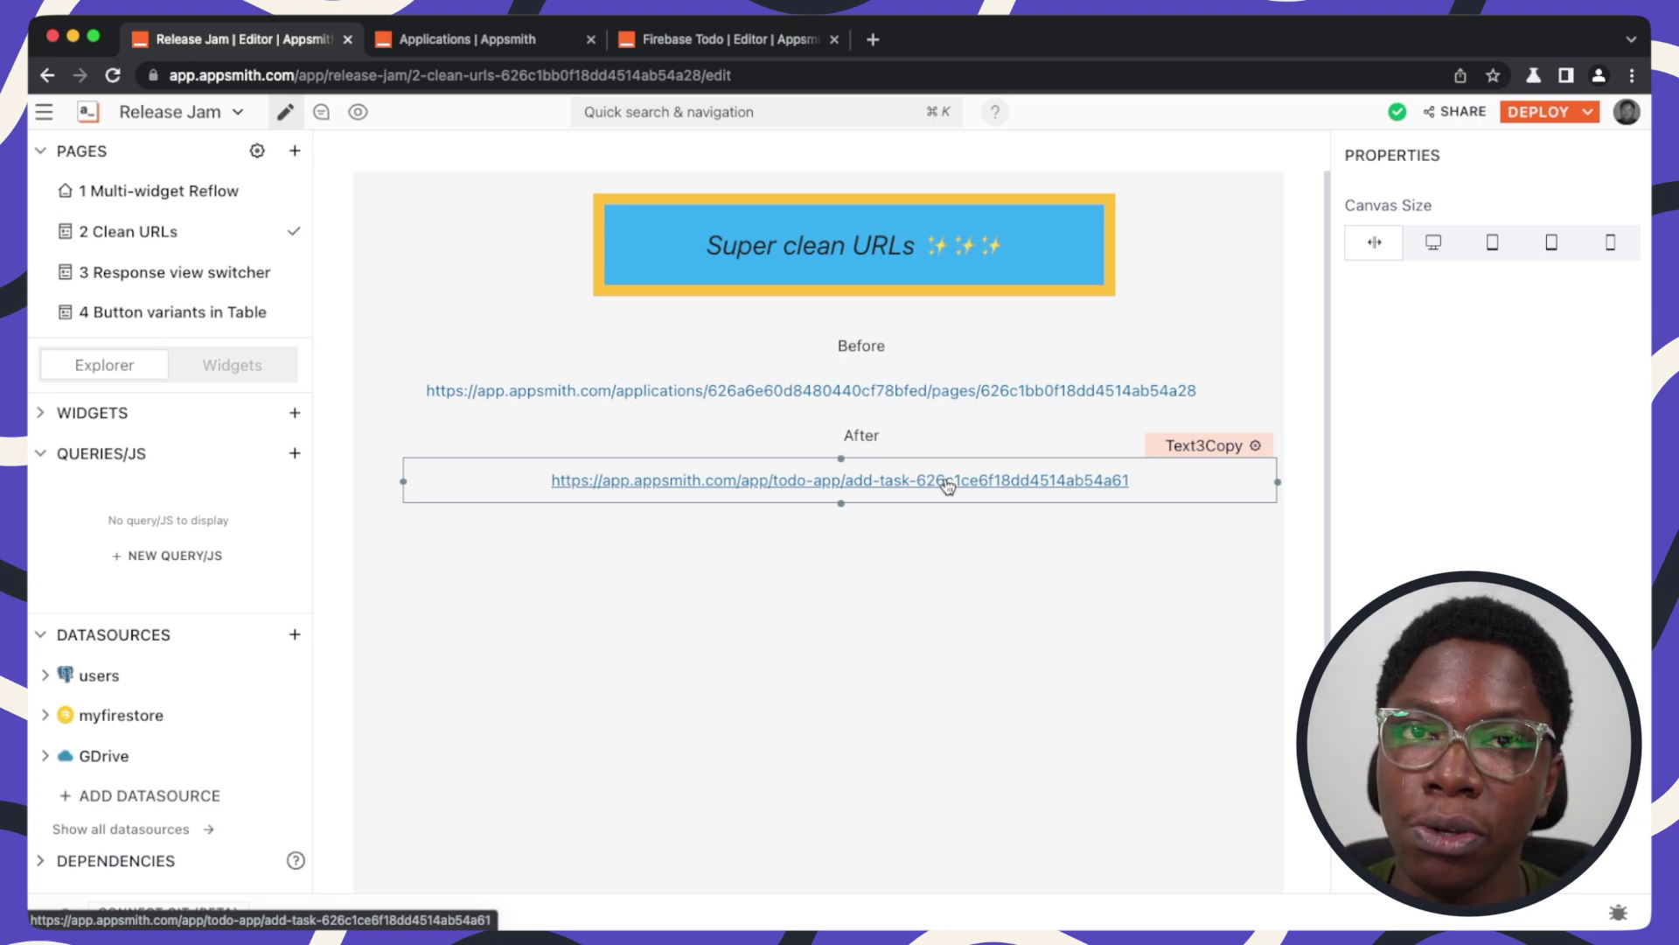
Step: Create a new application in the first organization of the applications list and rename it myapp
{"action": "left_click", "coordinate": [483, 46]}
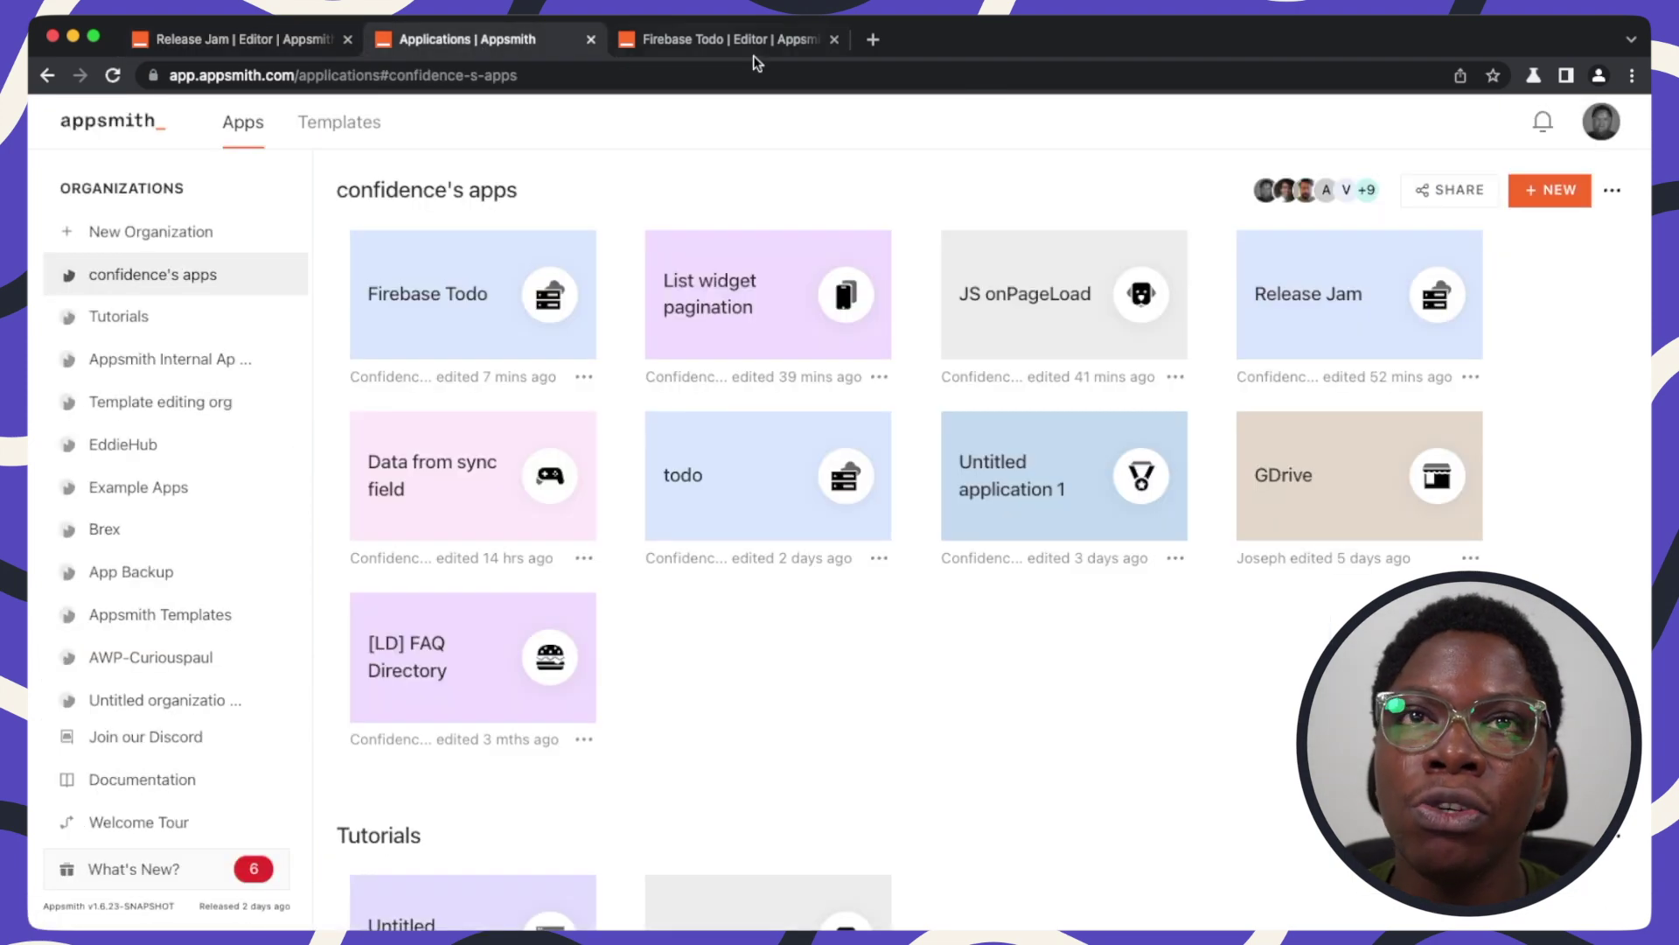
{"action": "left_click", "coordinate": [1553, 189]}
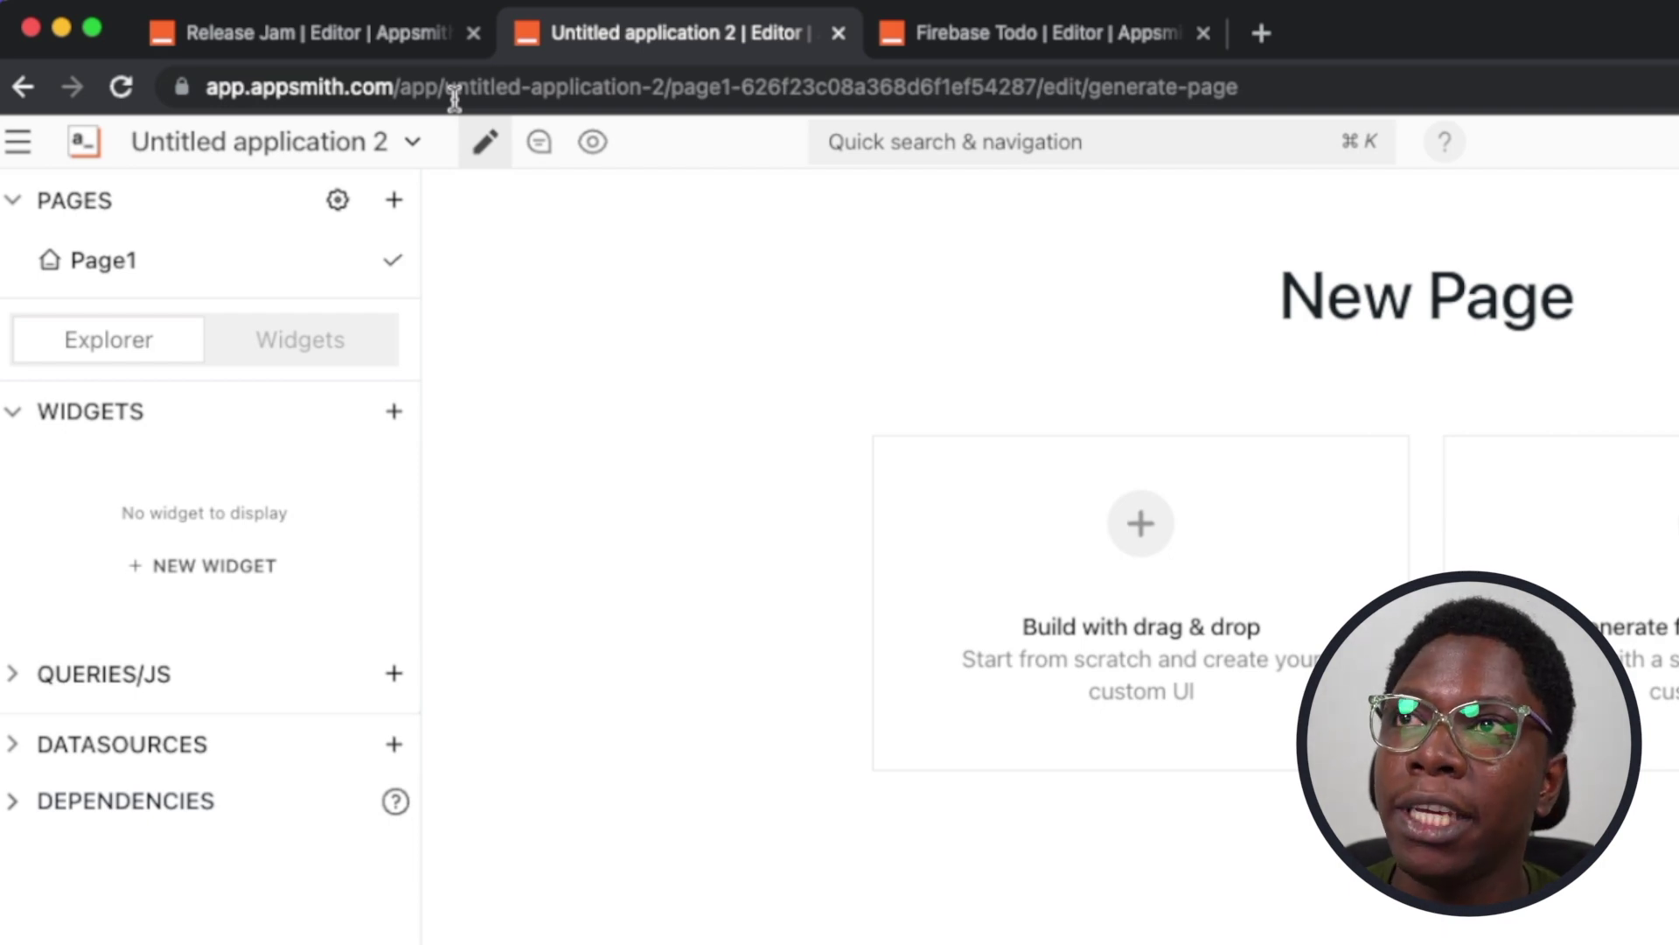
{"action": "left_click", "coordinate": [385, 147]}
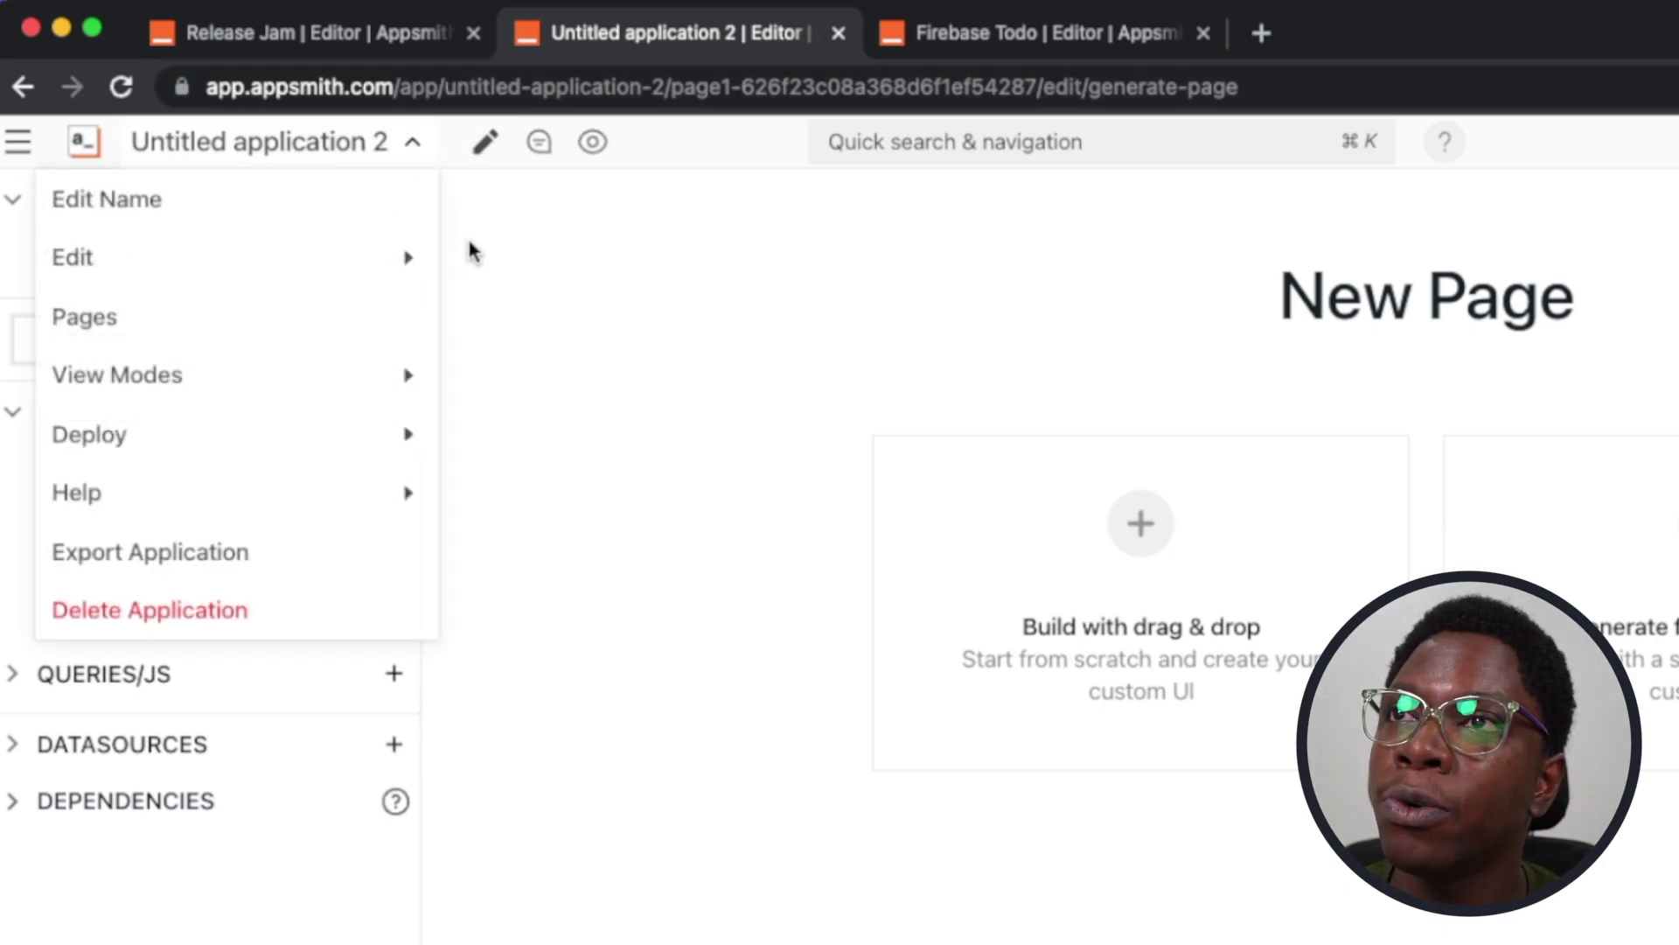
{"action": "left_click", "coordinate": [284, 222]}
{"action": "type", "text": "myapp"}
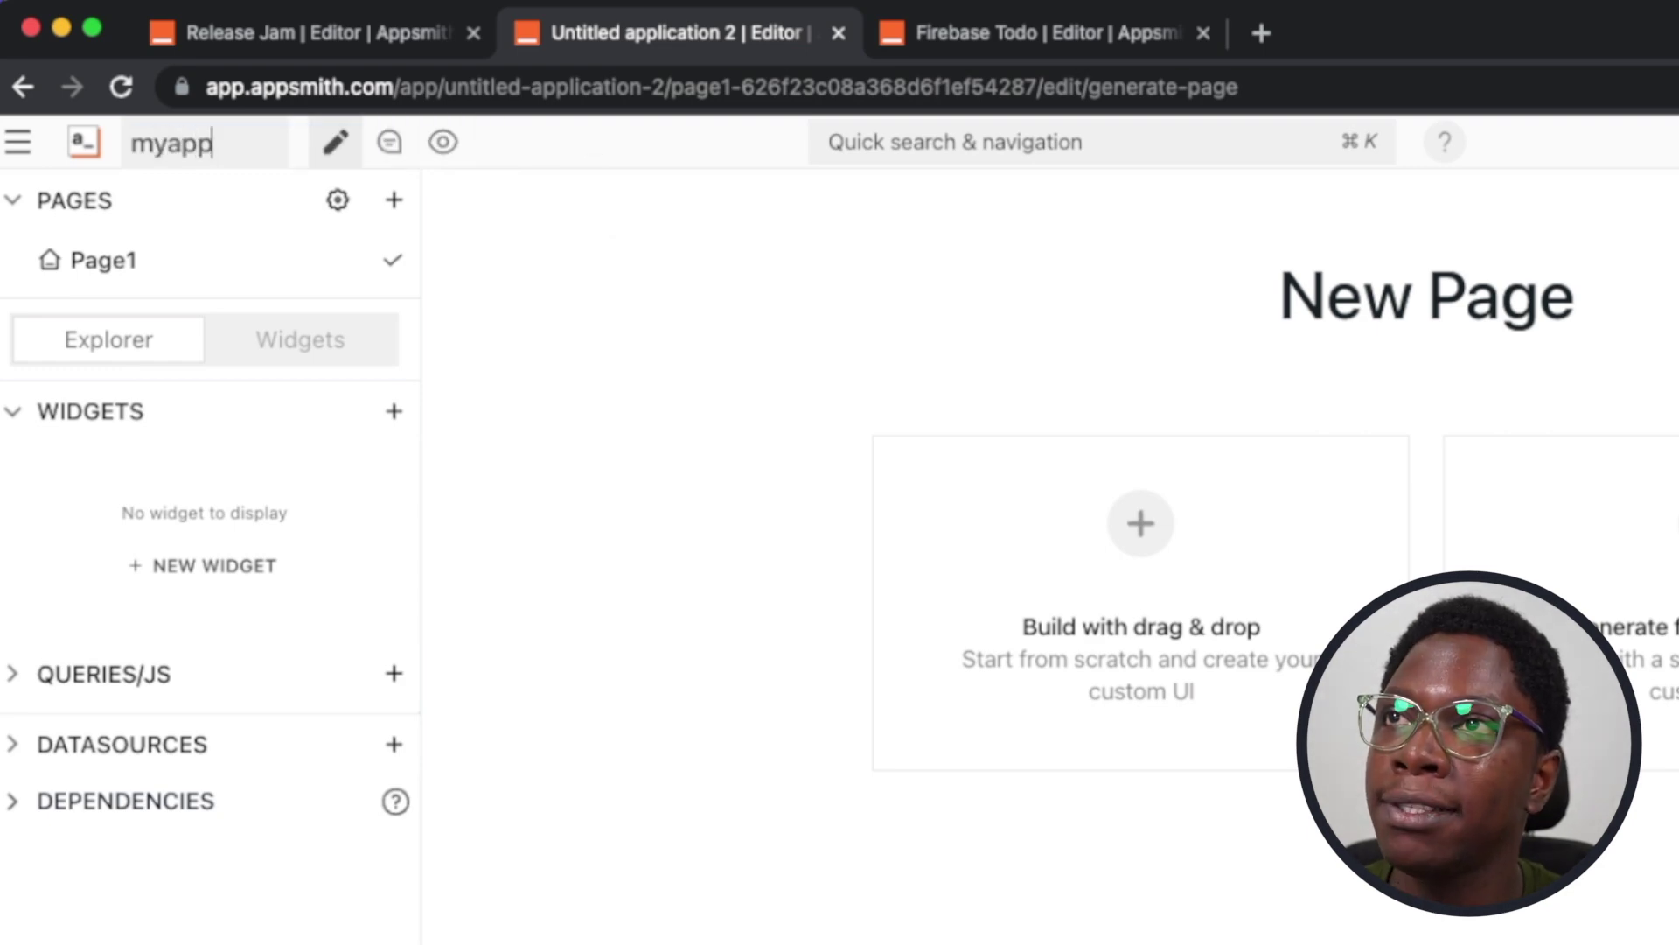
{"action": "key", "text": "Return"}
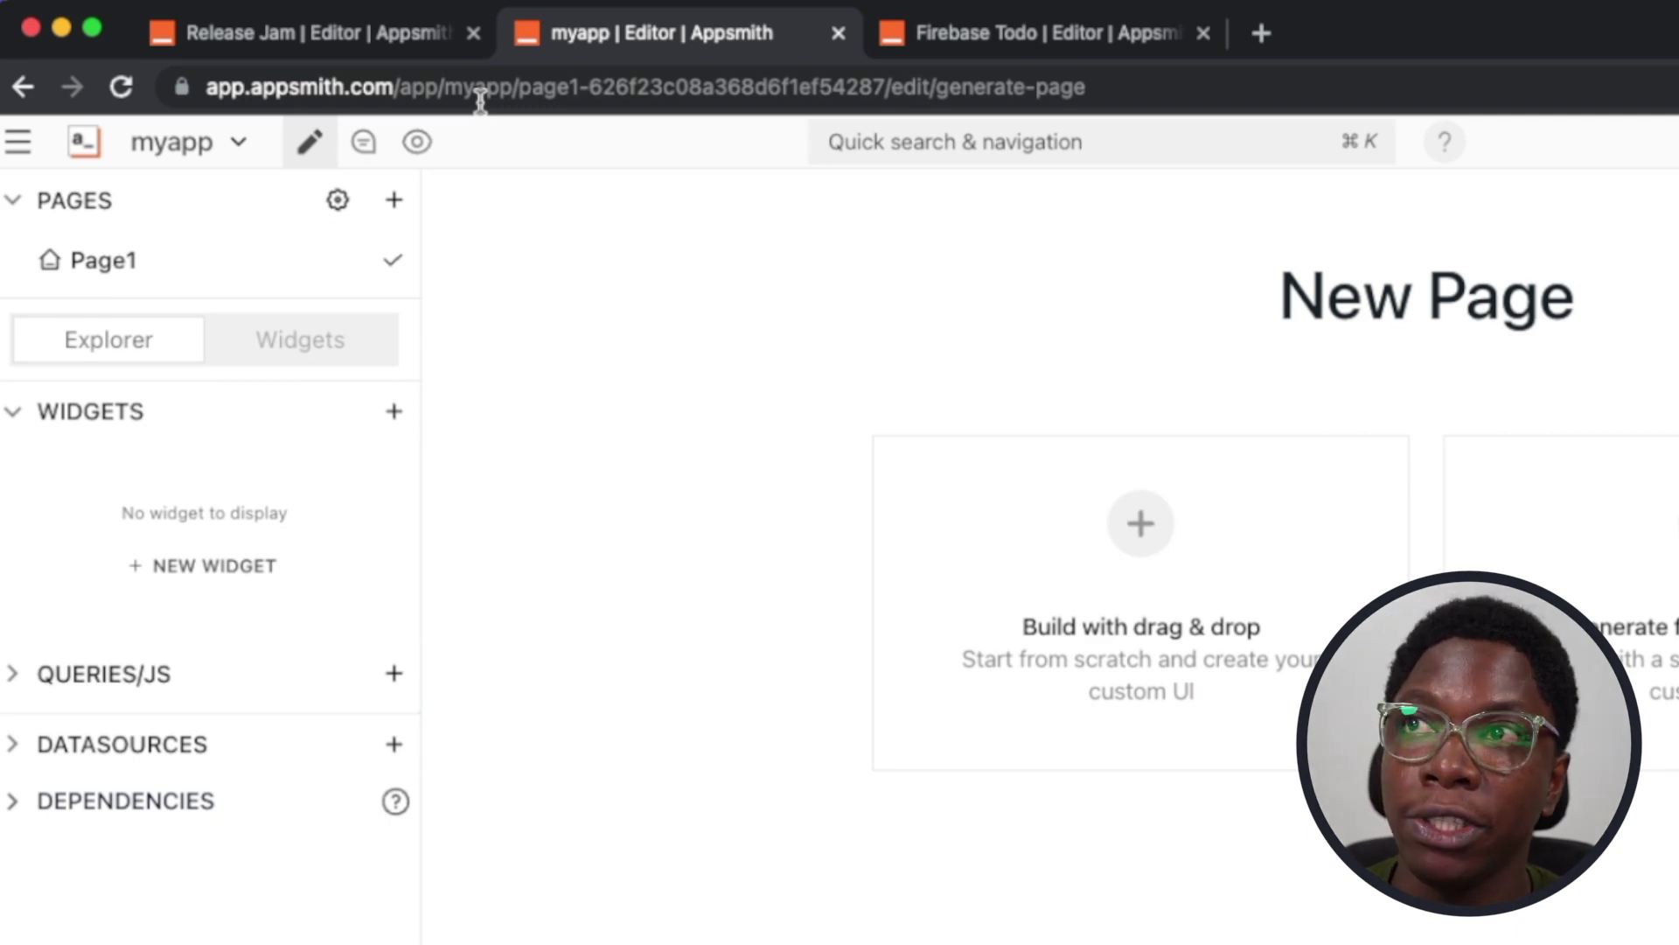
Step: Rename Page1 of the new application as mypage and check the page's URL
{"action": "left_click", "coordinate": [391, 257]}
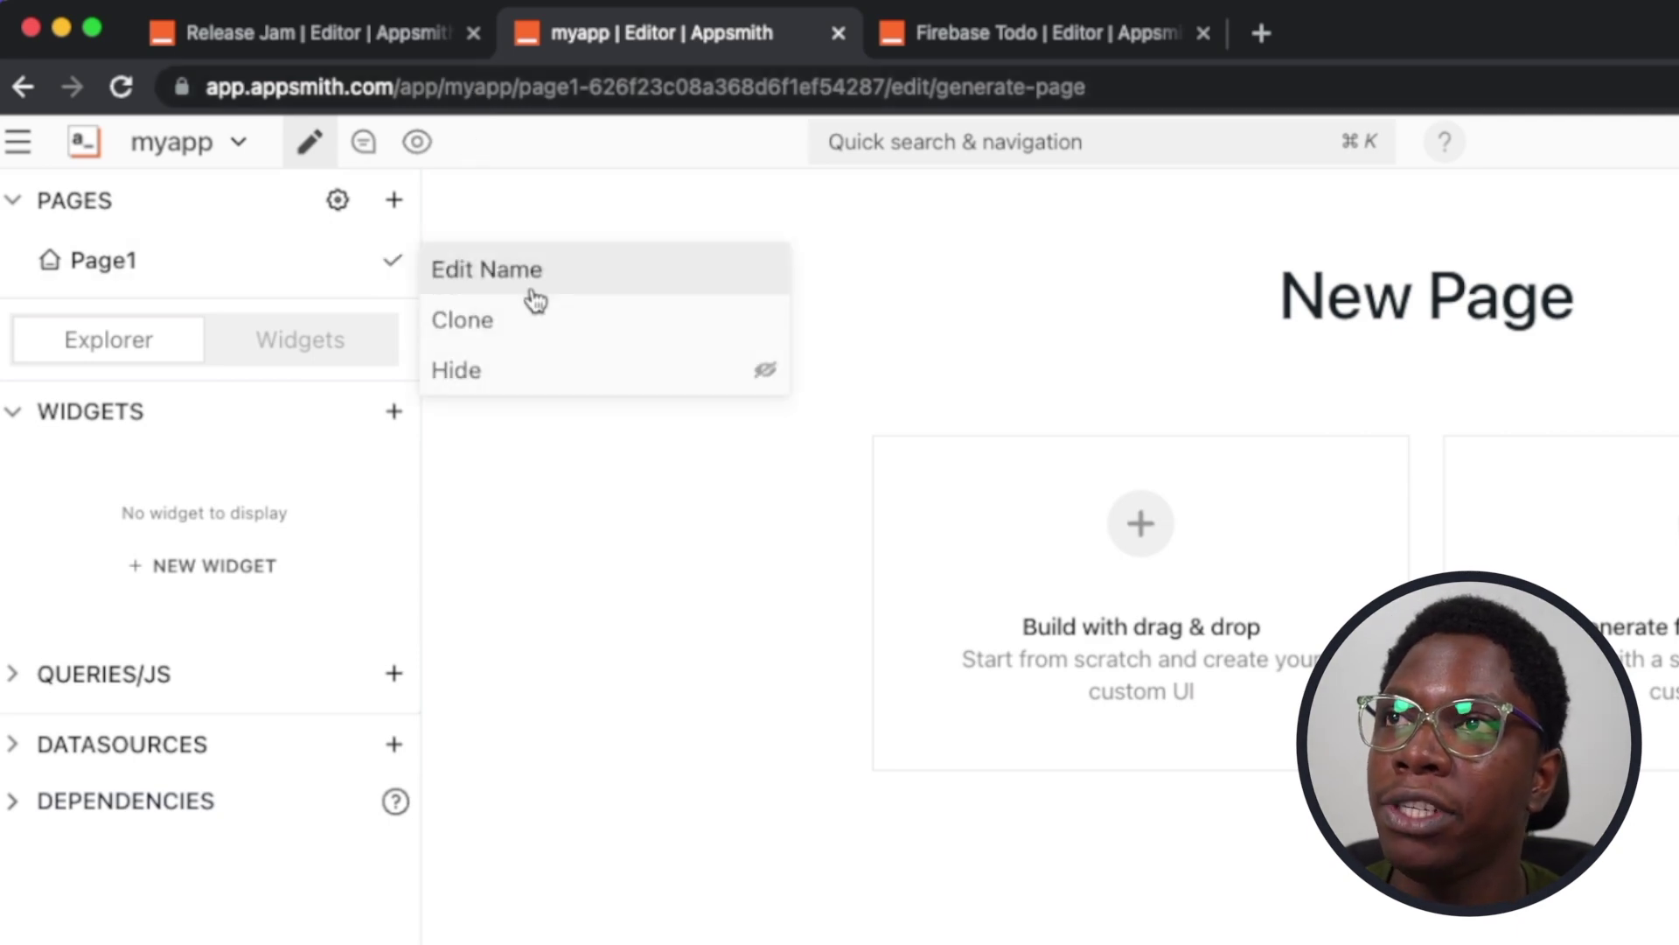
{"action": "left_click", "coordinate": [533, 297]}
{"action": "type", "text": "mypage"}
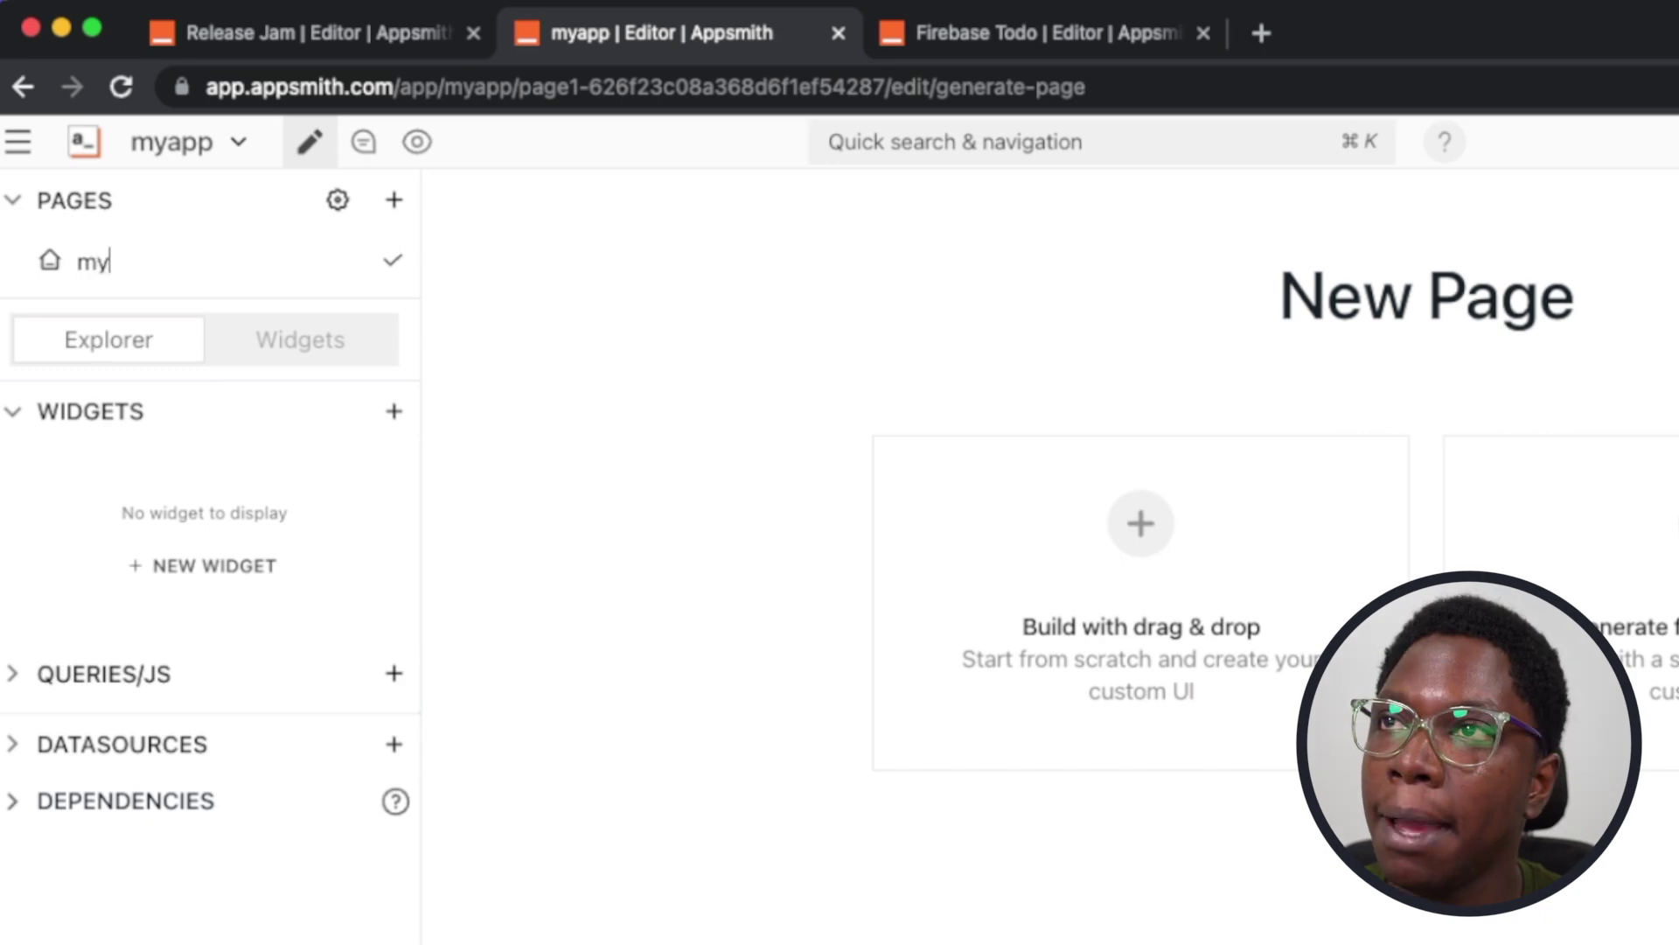
{"action": "key", "text": "Return"}
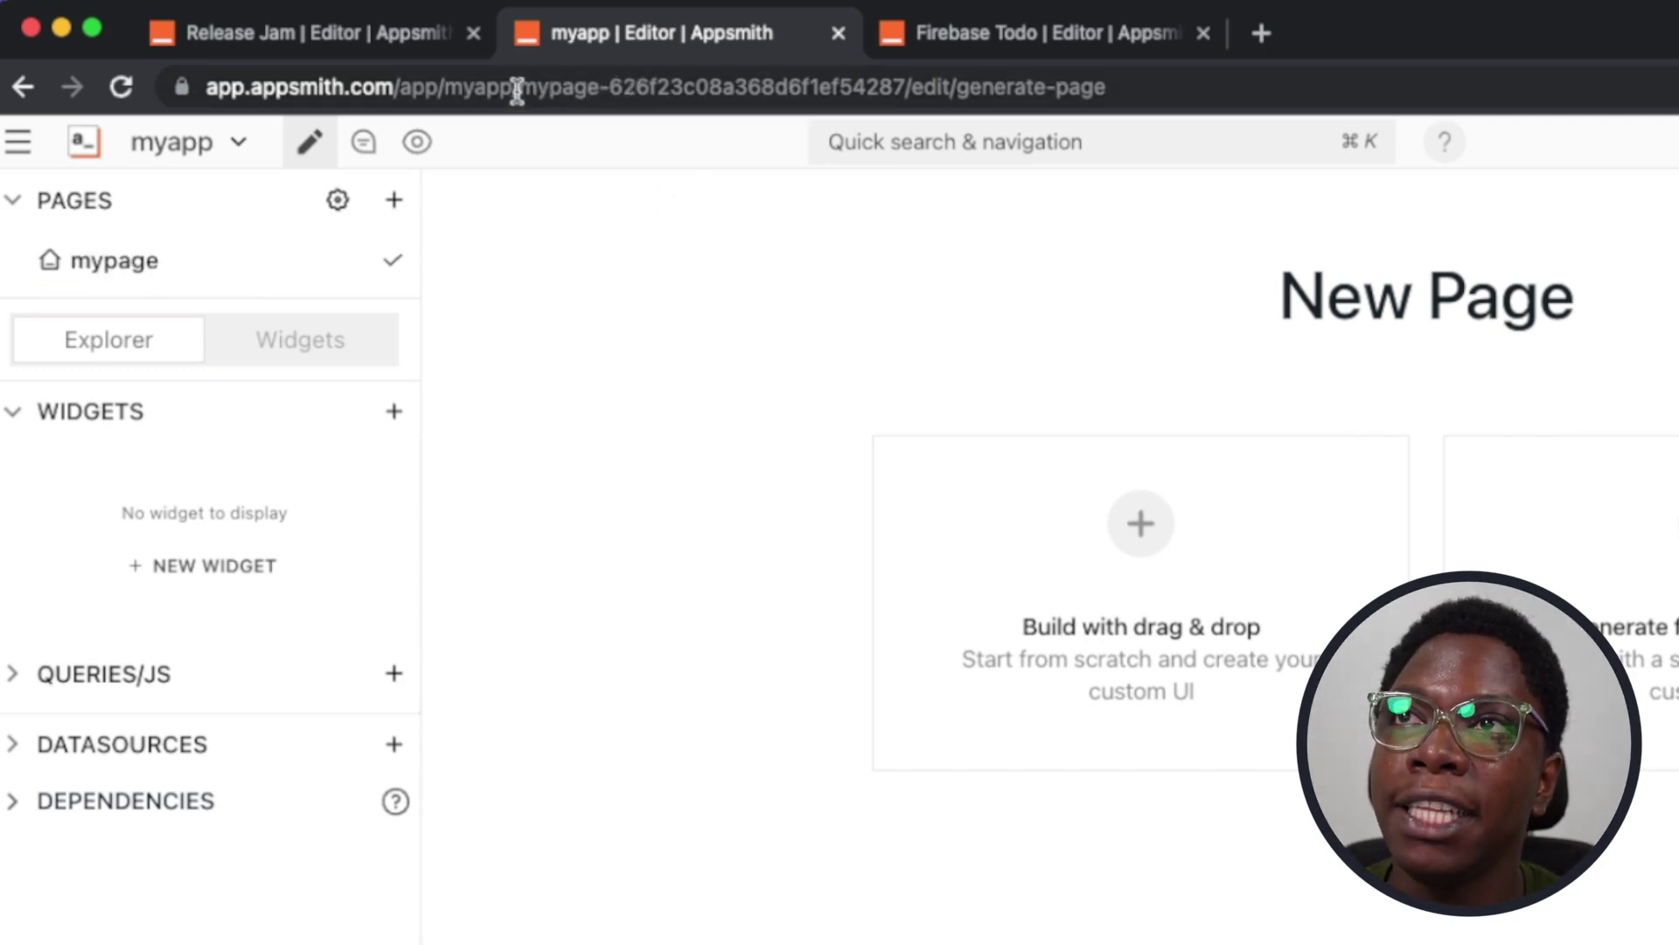
{"action": "left_click_drag", "start_coordinate": [516, 90], "coordinate": [684, 90]}
{"action": "left_click", "coordinate": [680, 338]}
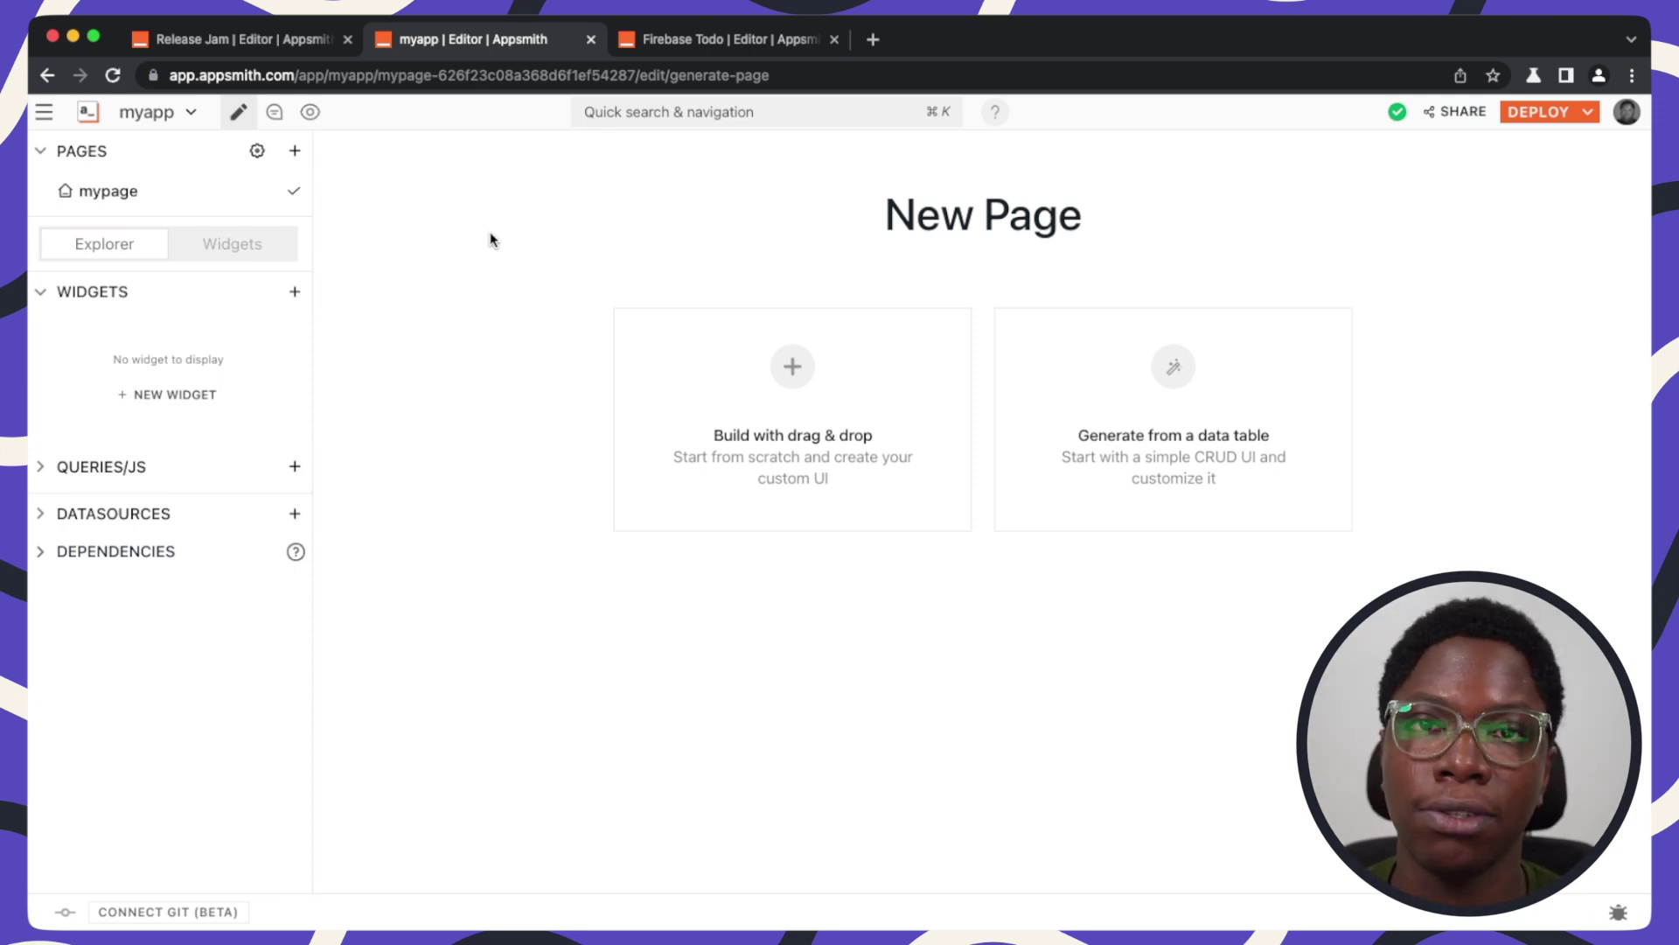
Step: Switch to the Firebase Todo app, apply the product update that converts its URLs to the new style, and inspect its URL
{"action": "left_click", "coordinate": [682, 39]}
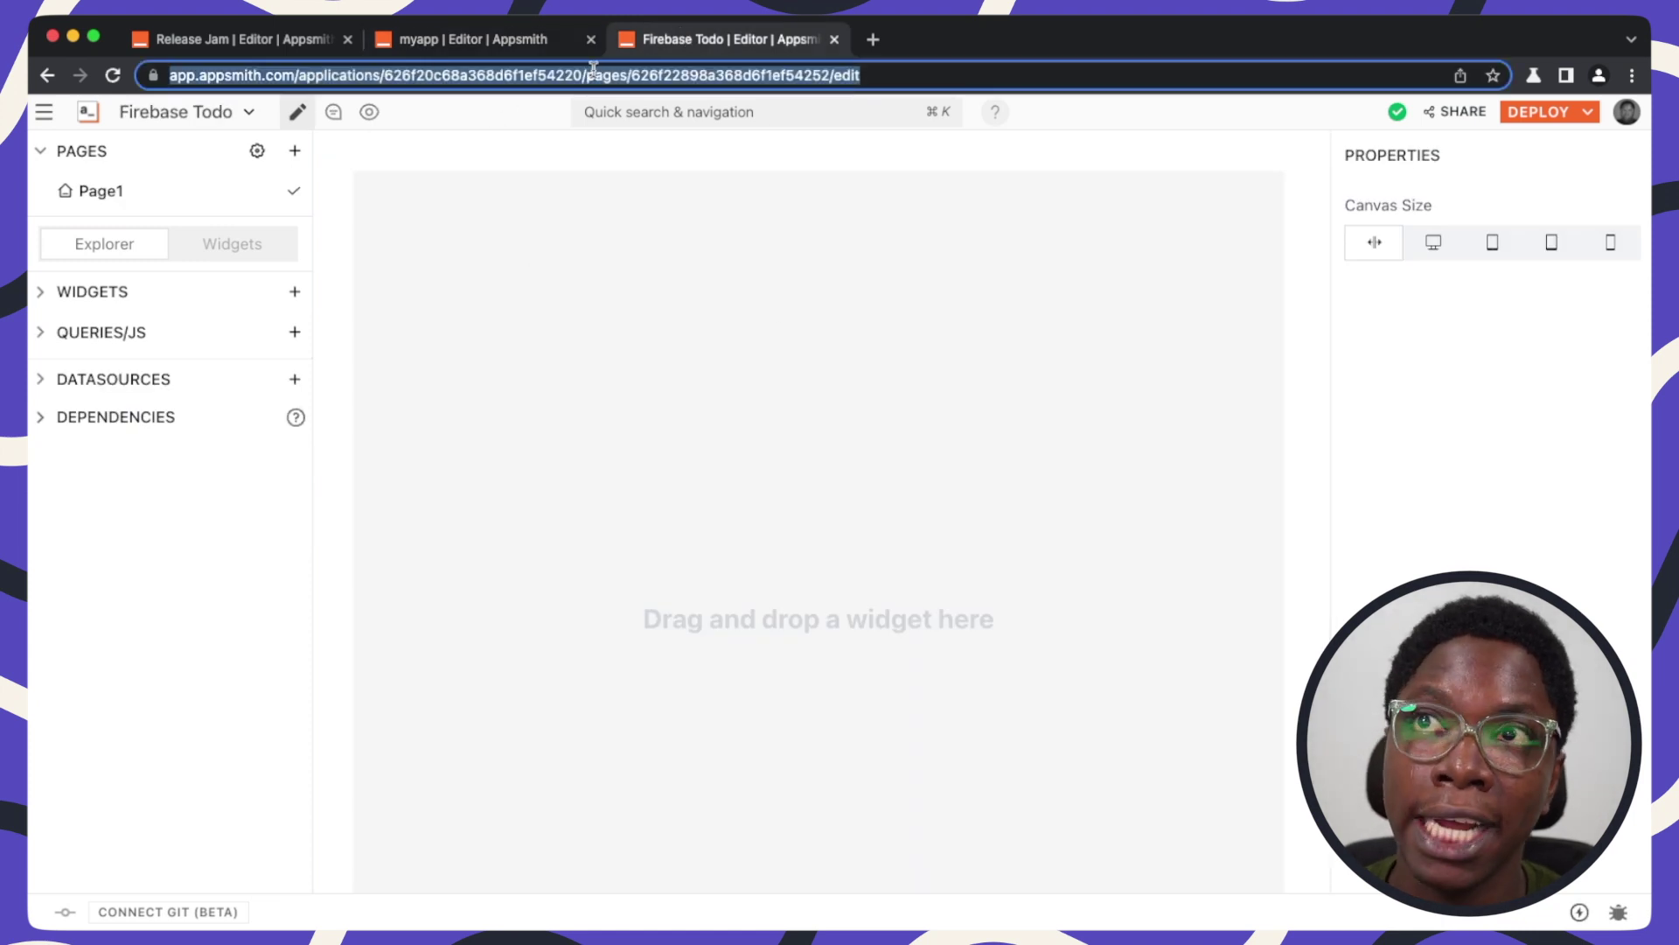
{"action": "left_click", "coordinate": [783, 363]}
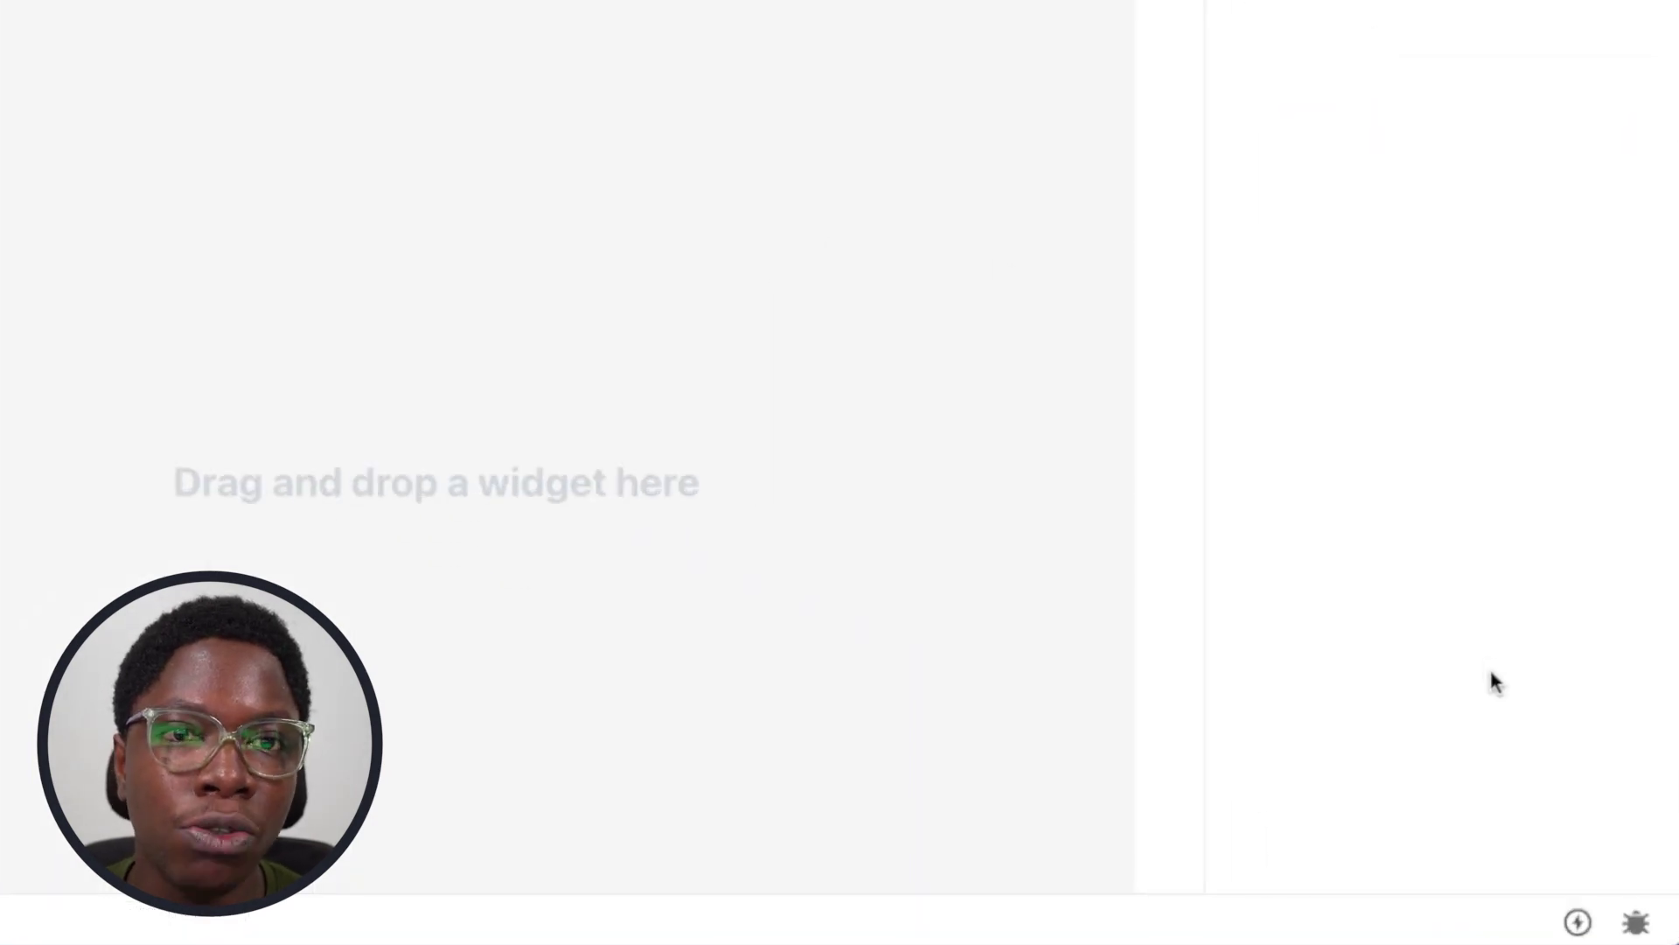
{"action": "left_click", "coordinate": [1578, 923]}
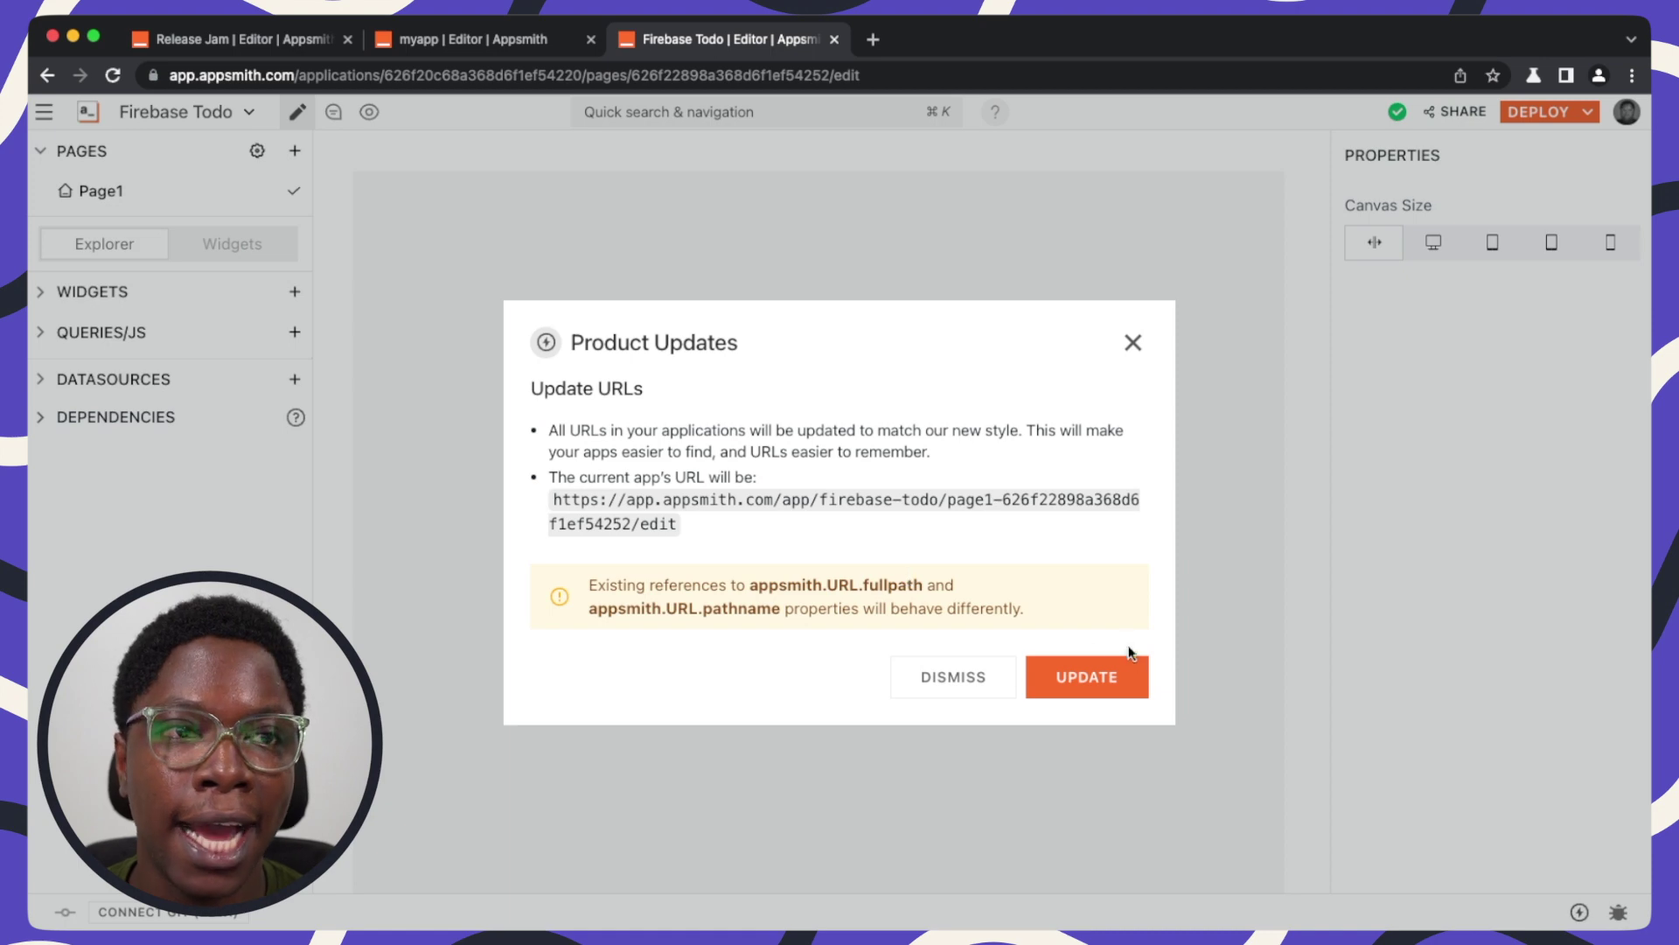
{"action": "left_click", "coordinate": [1123, 678]}
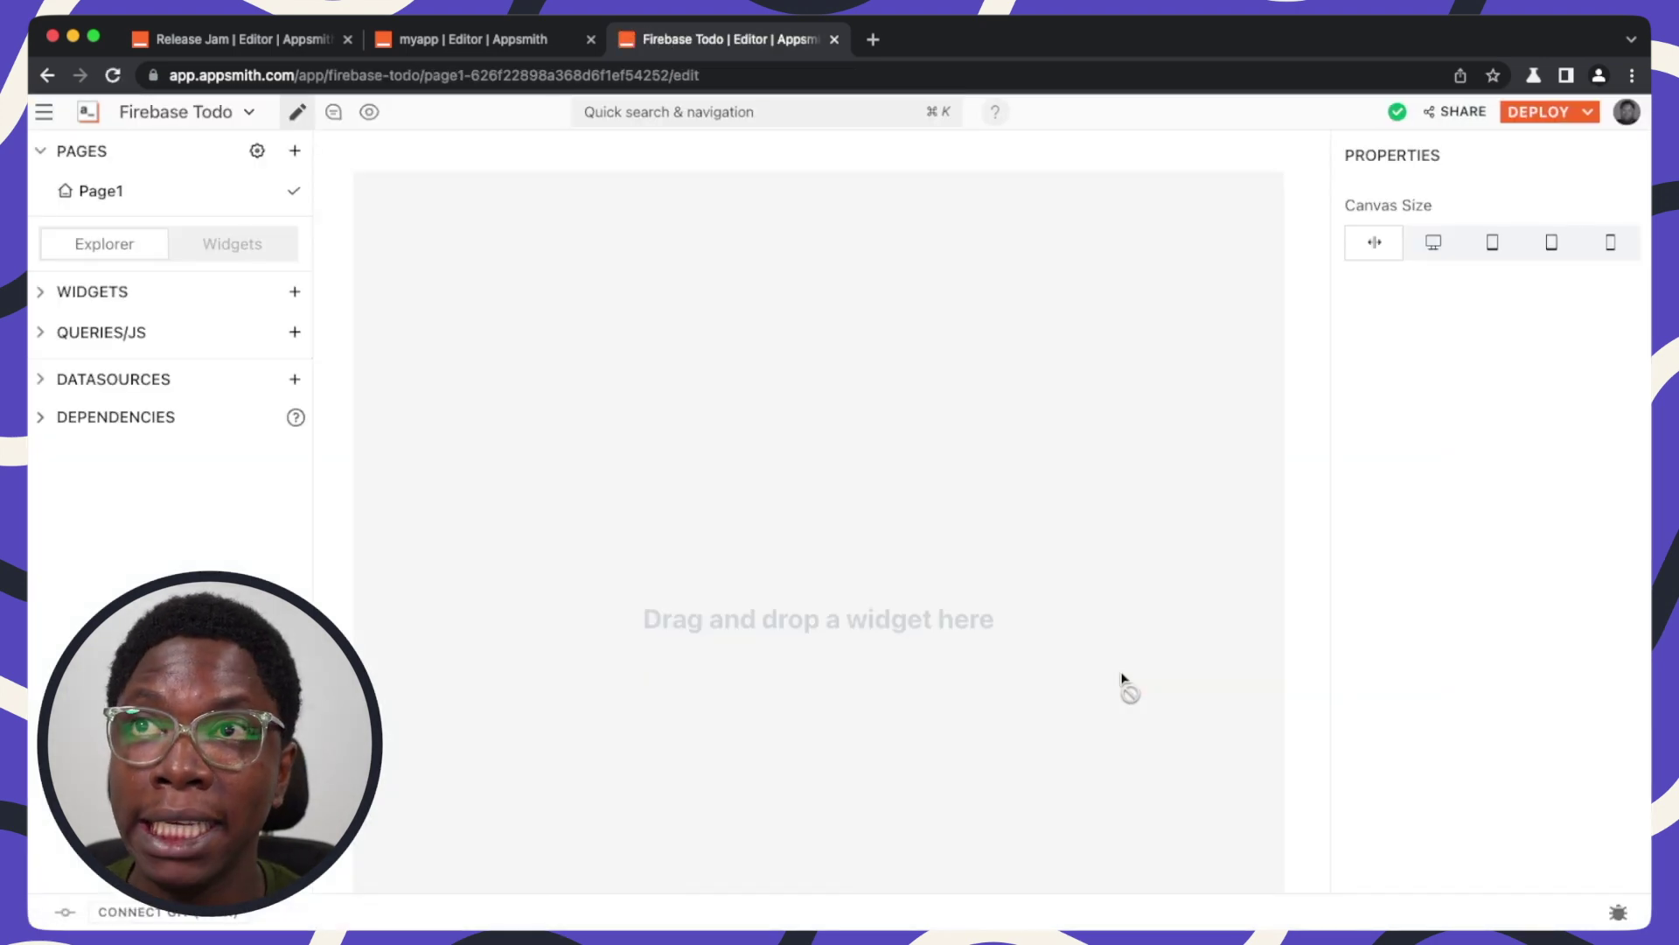
{"action": "left_click", "coordinate": [381, 74]}
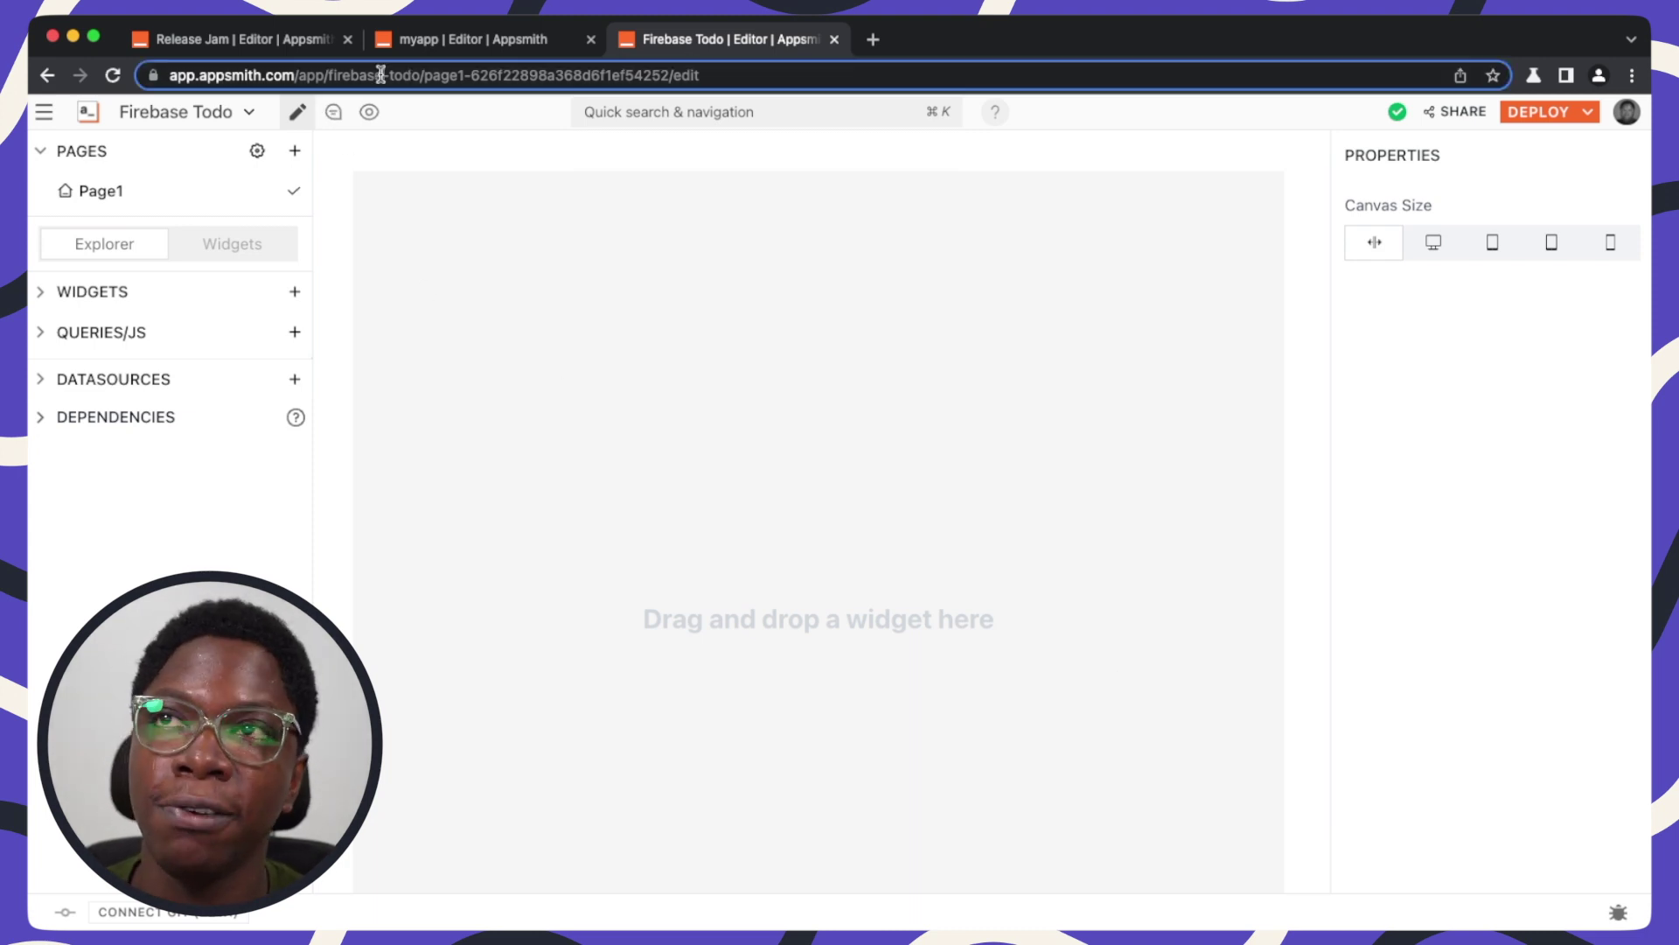
{"action": "left_click", "coordinate": [502, 349]}
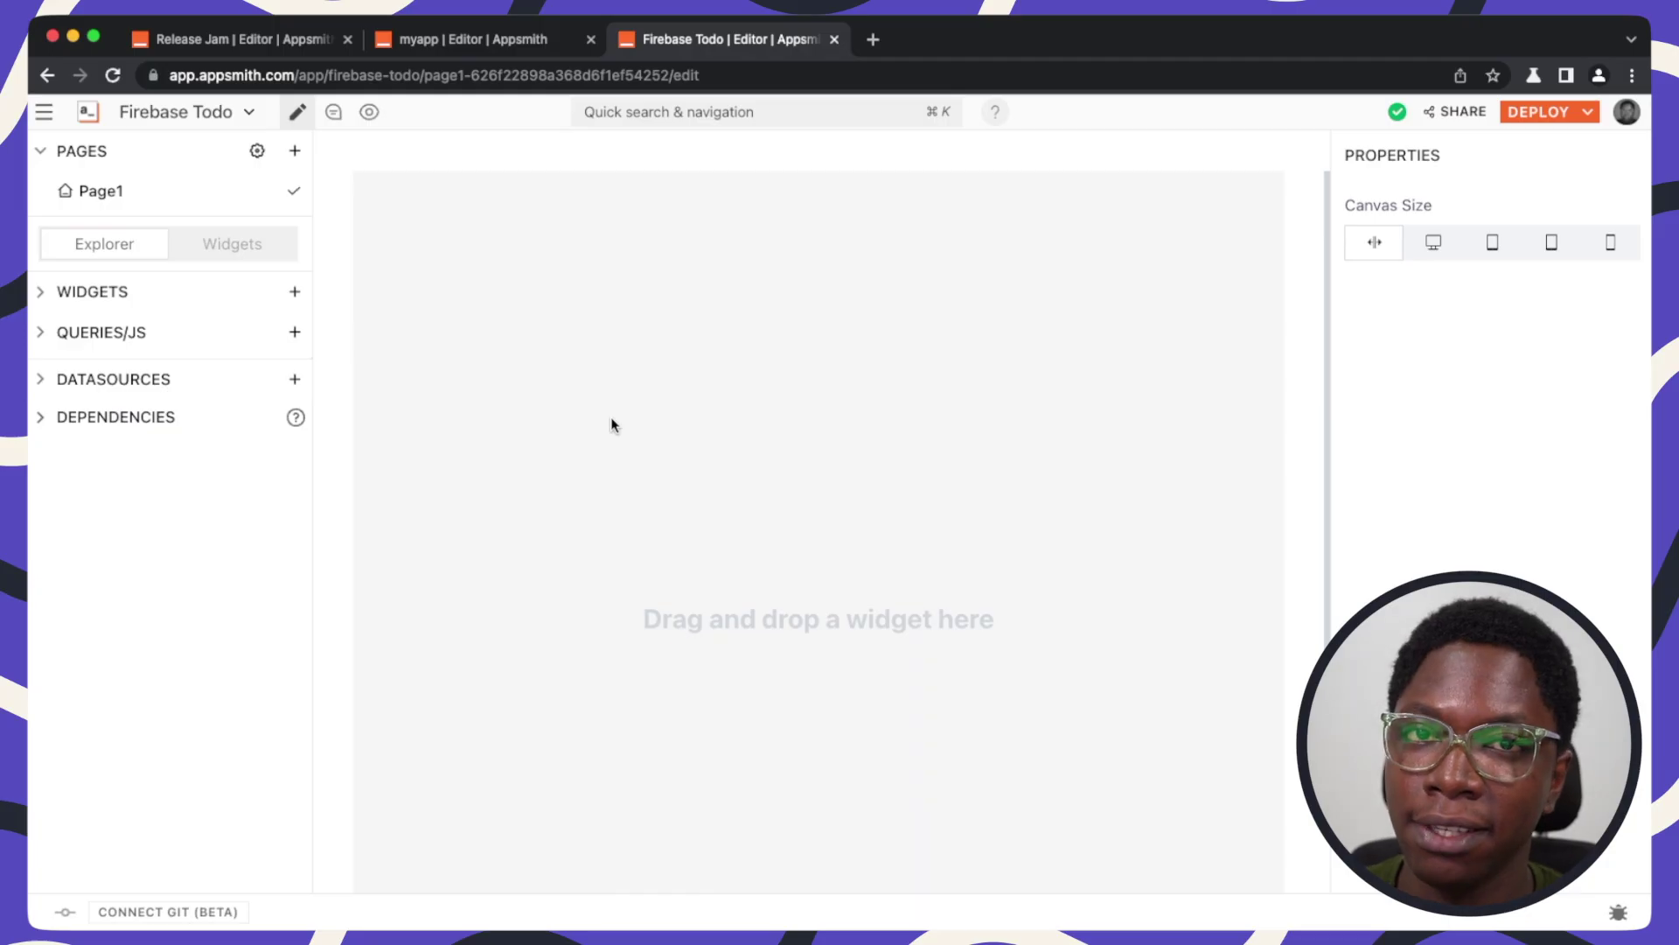
Step: Return to the Release Jam app, open the 3 Response view switcher page and run Query1
{"action": "left_click", "coordinate": [275, 48]}
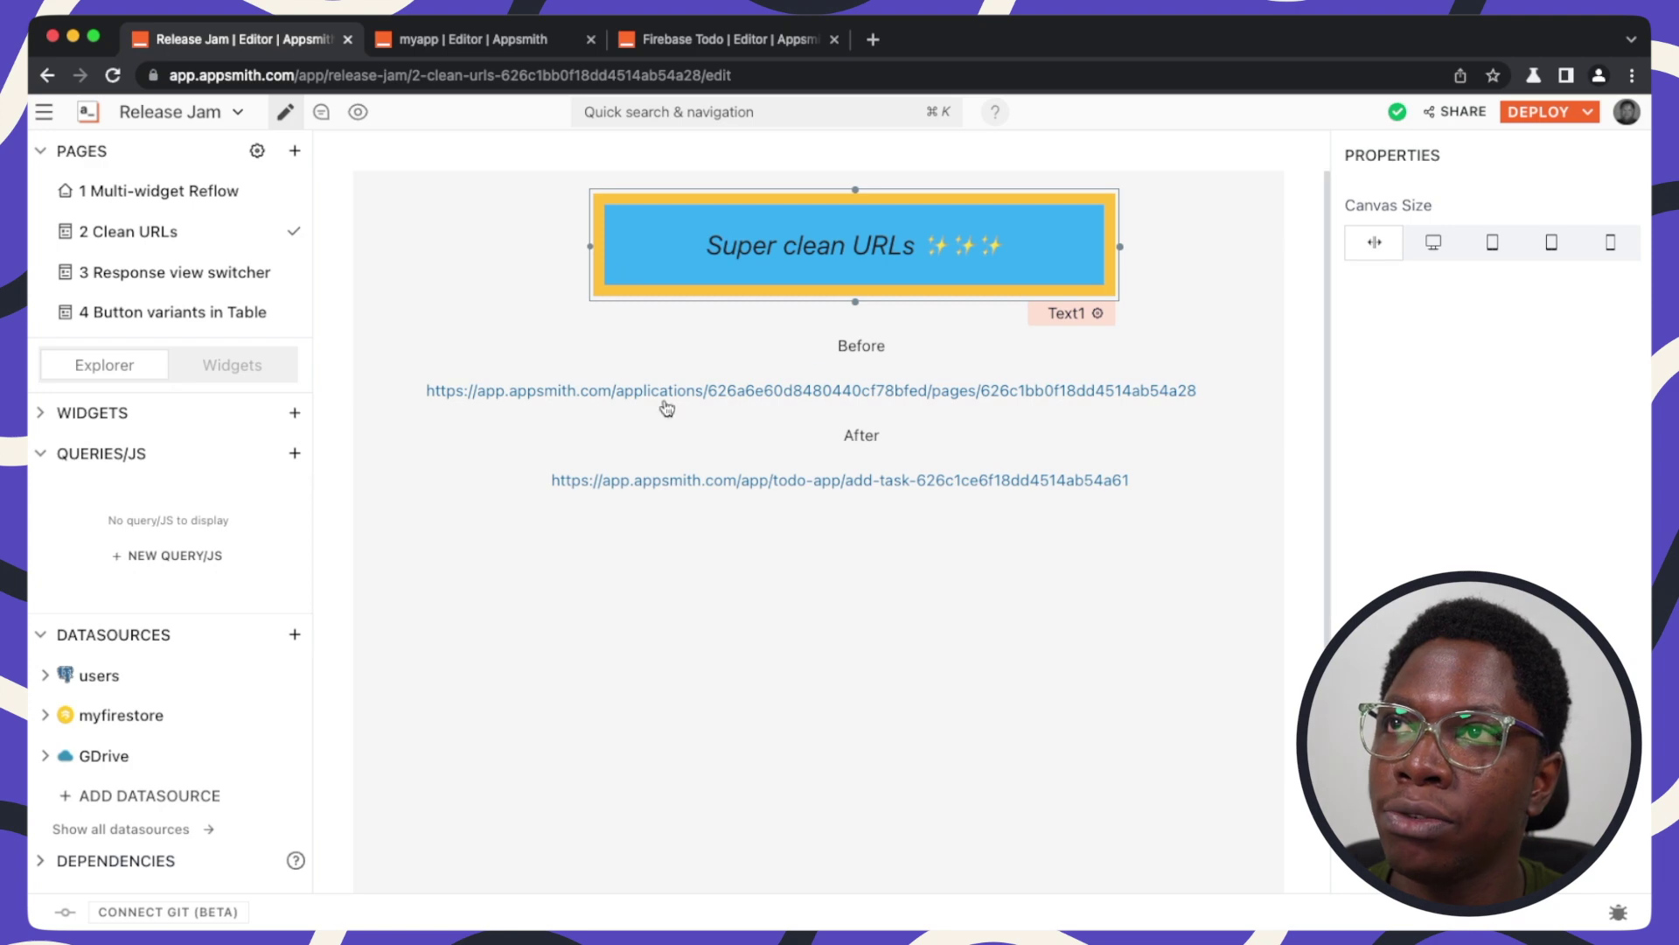
{"action": "left_click", "coordinate": [173, 272]}
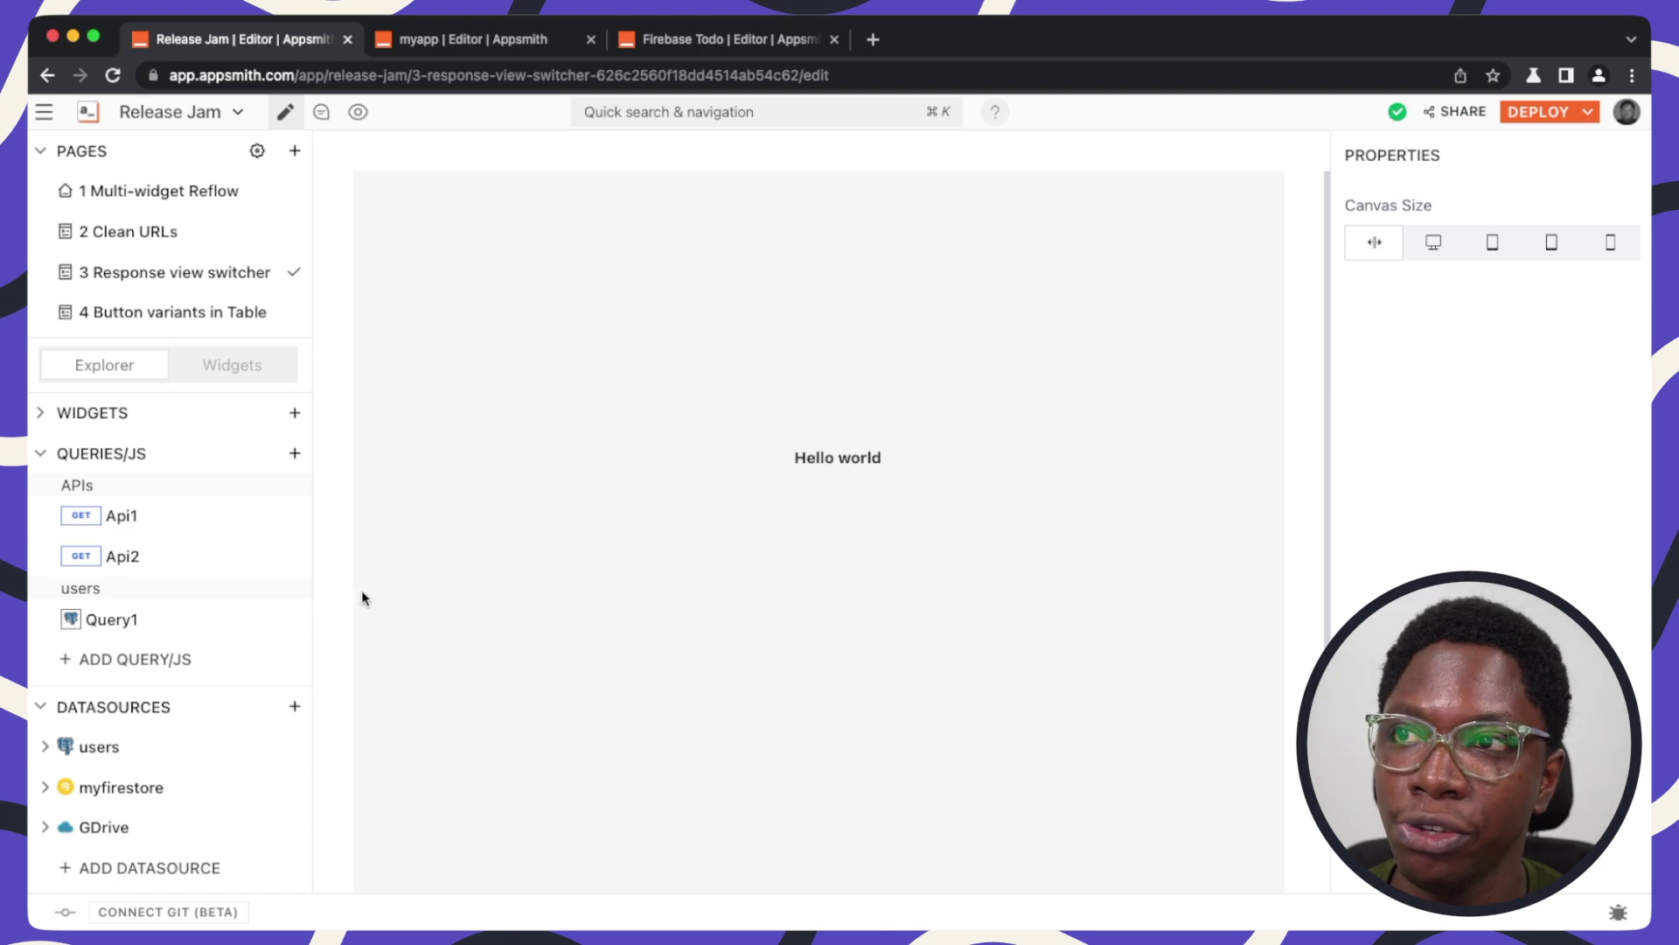
{"action": "left_click", "coordinate": [131, 619]}
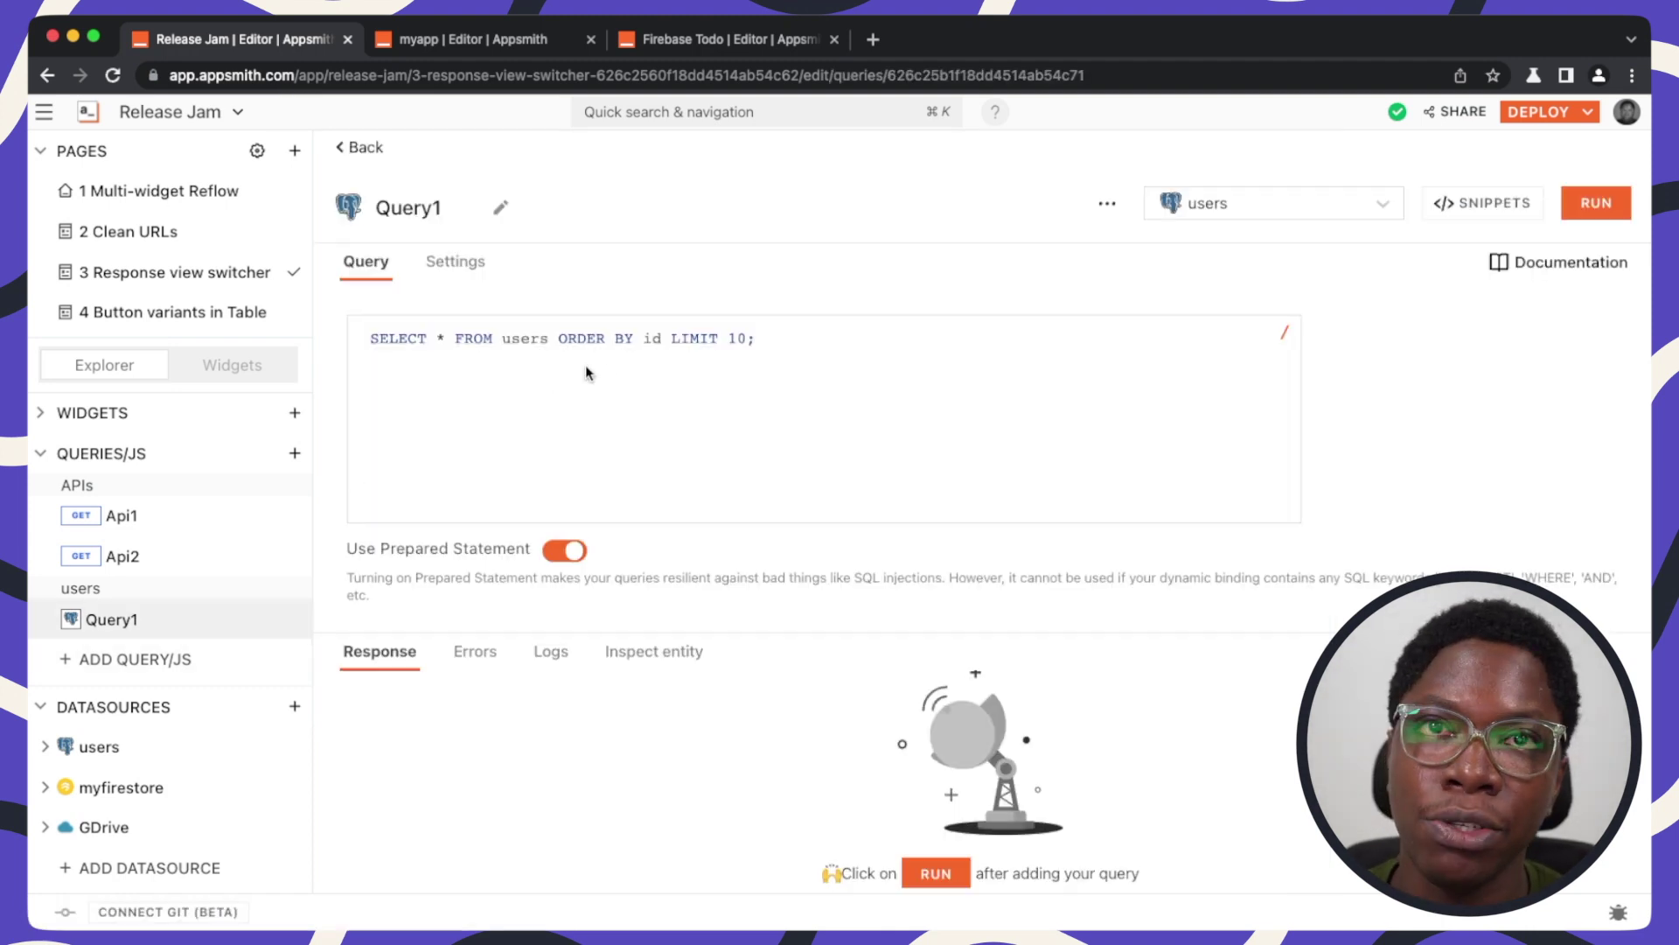
{"action": "left_click", "coordinate": [1596, 202]}
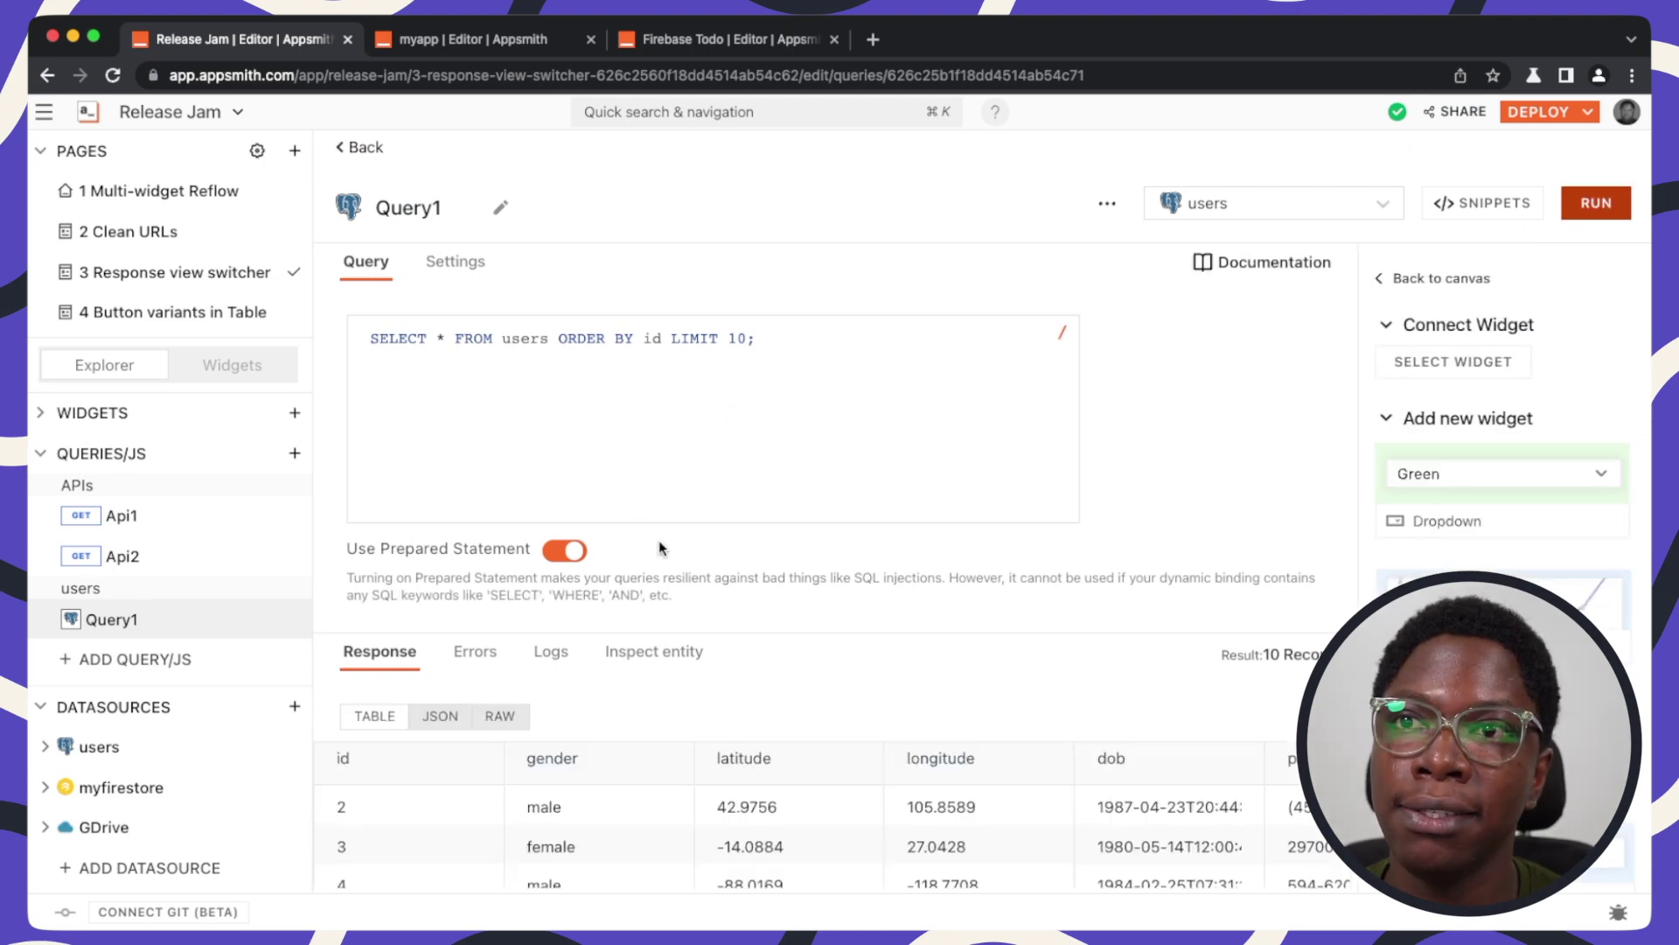
Step: Enlarge the response area and examine Query1's results in the table, JSON and raw views
{"action": "left_click_drag", "start_coordinate": [810, 634], "coordinate": [806, 485]}
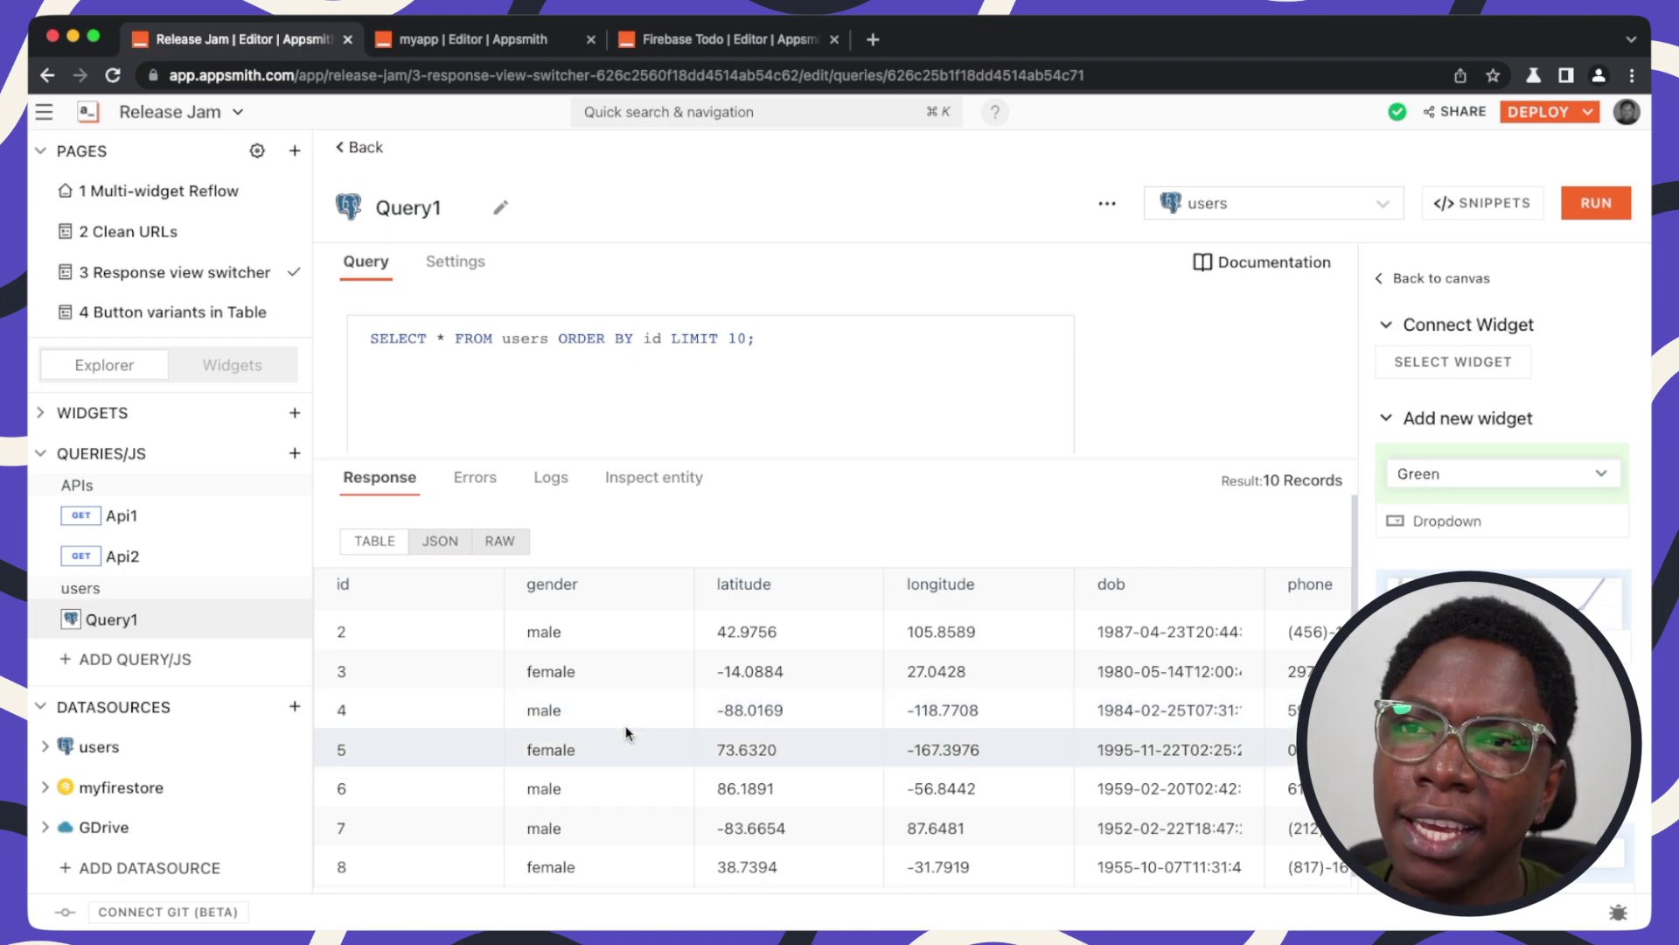
{"action": "scroll", "coordinate": [630, 730], "scroll_direction": "right", "scroll_amount": 3}
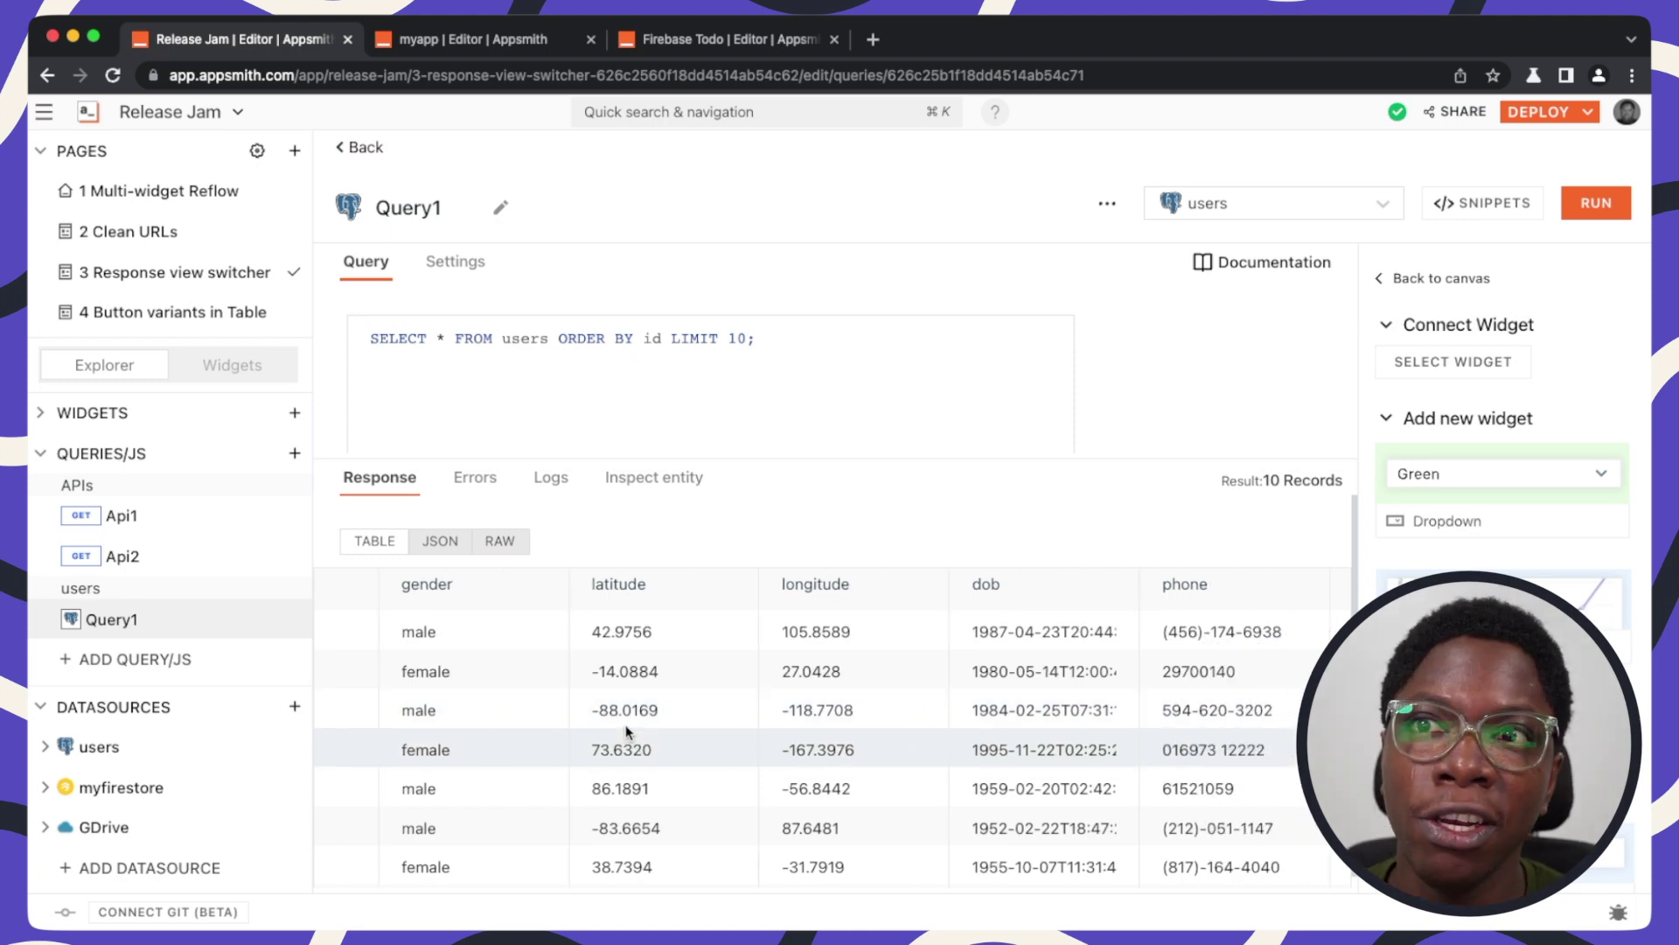
{"action": "scroll", "coordinate": [627, 730], "scroll_direction": "right", "scroll_amount": 15}
{"action": "scroll", "coordinate": [626, 724], "scroll_direction": "left", "scroll_amount": 15}
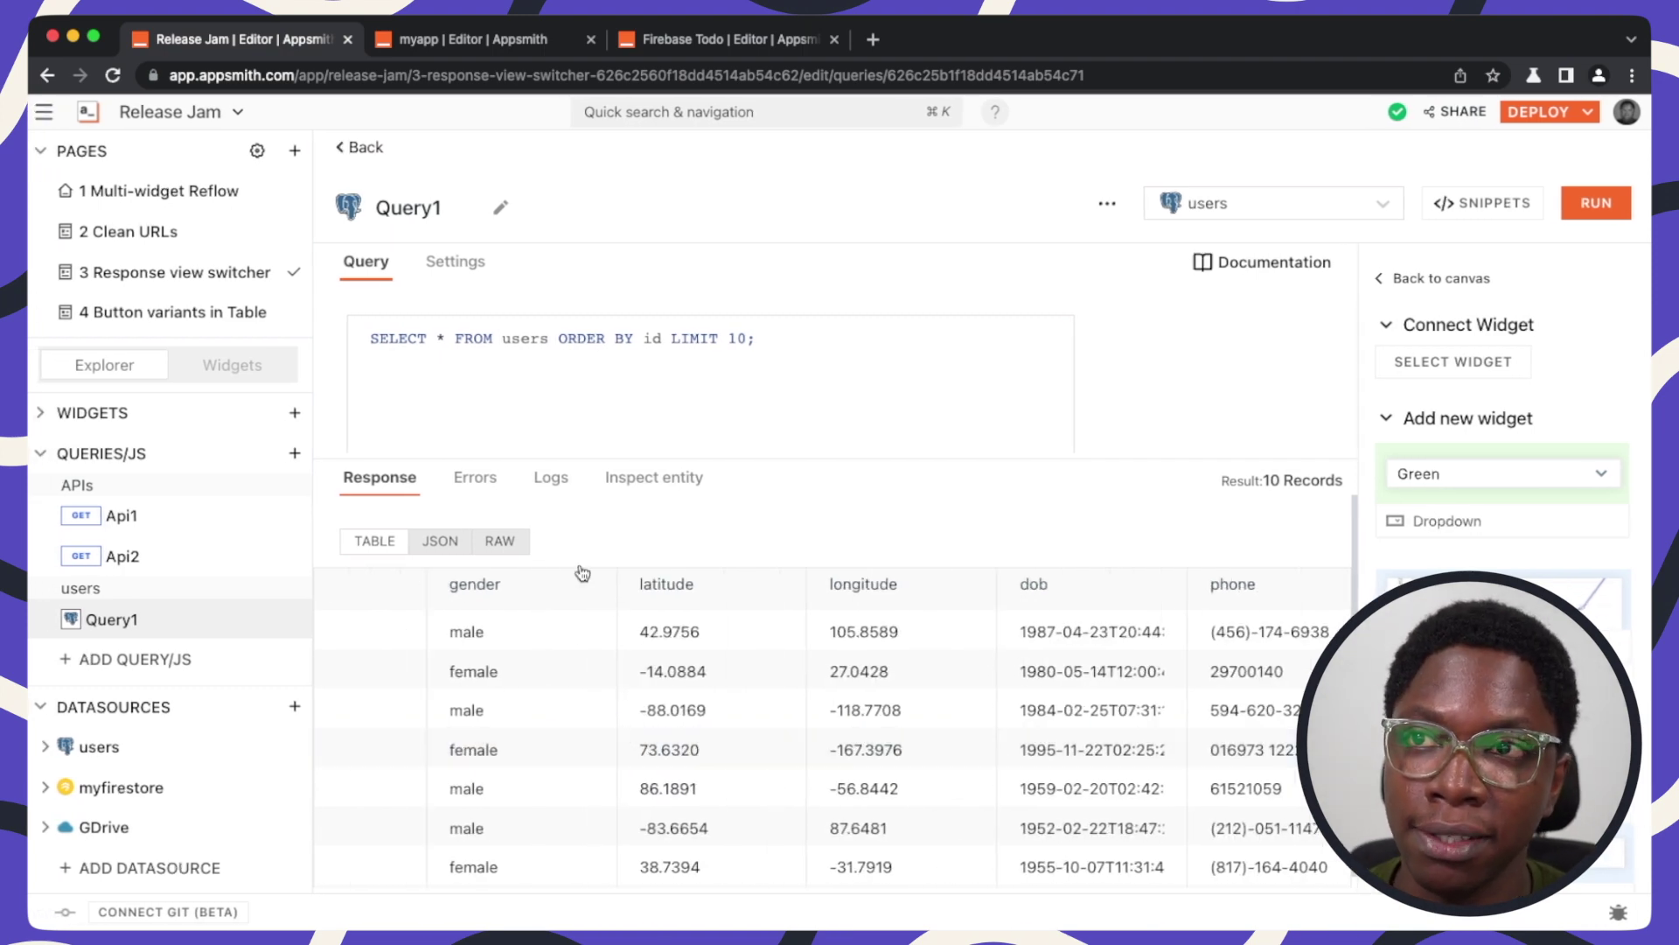
{"action": "left_click", "coordinate": [443, 542]}
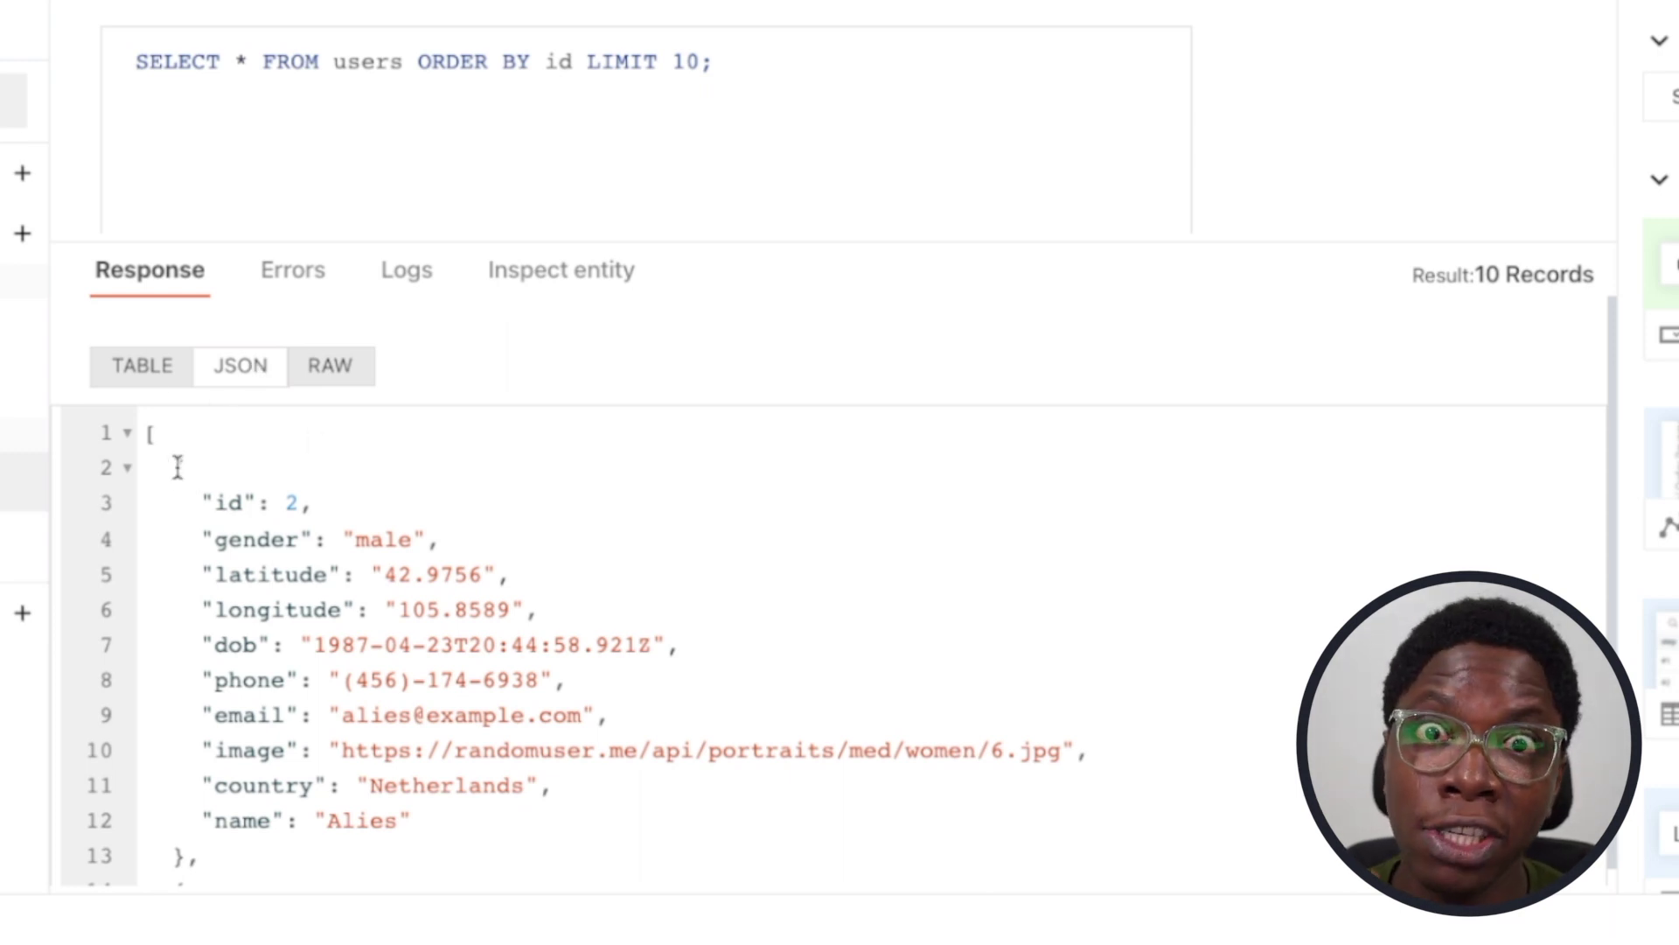
{"action": "left_click_drag", "start_coordinate": [172, 468], "coordinate": [210, 846]}
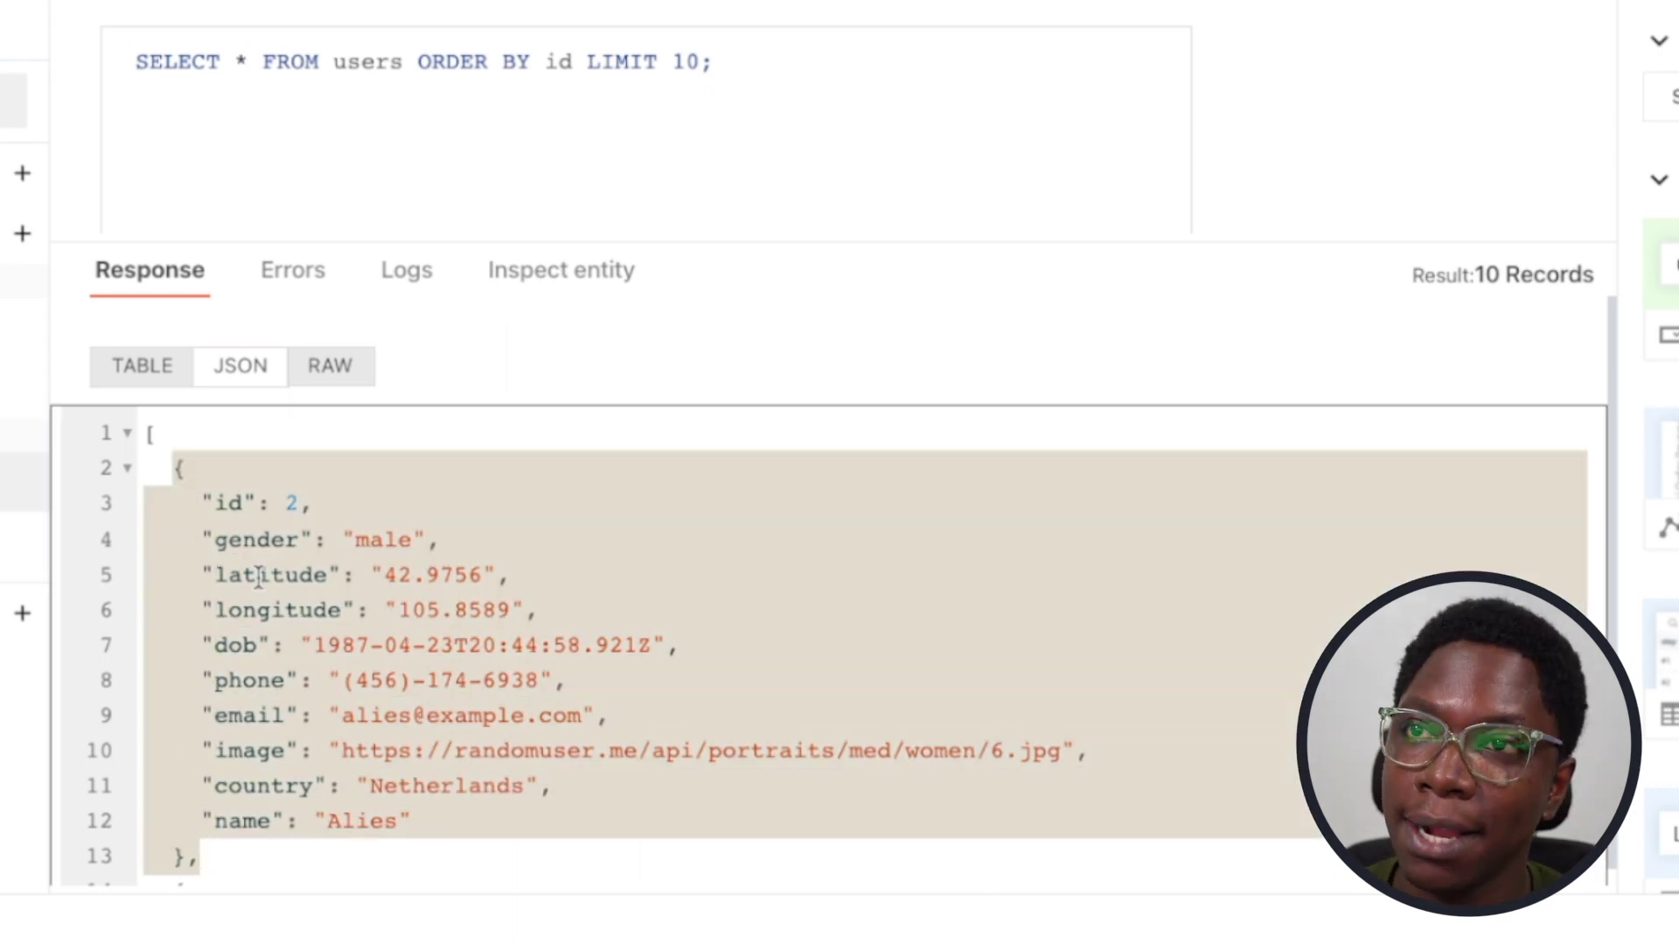
{"action": "left_click", "coordinate": [329, 372]}
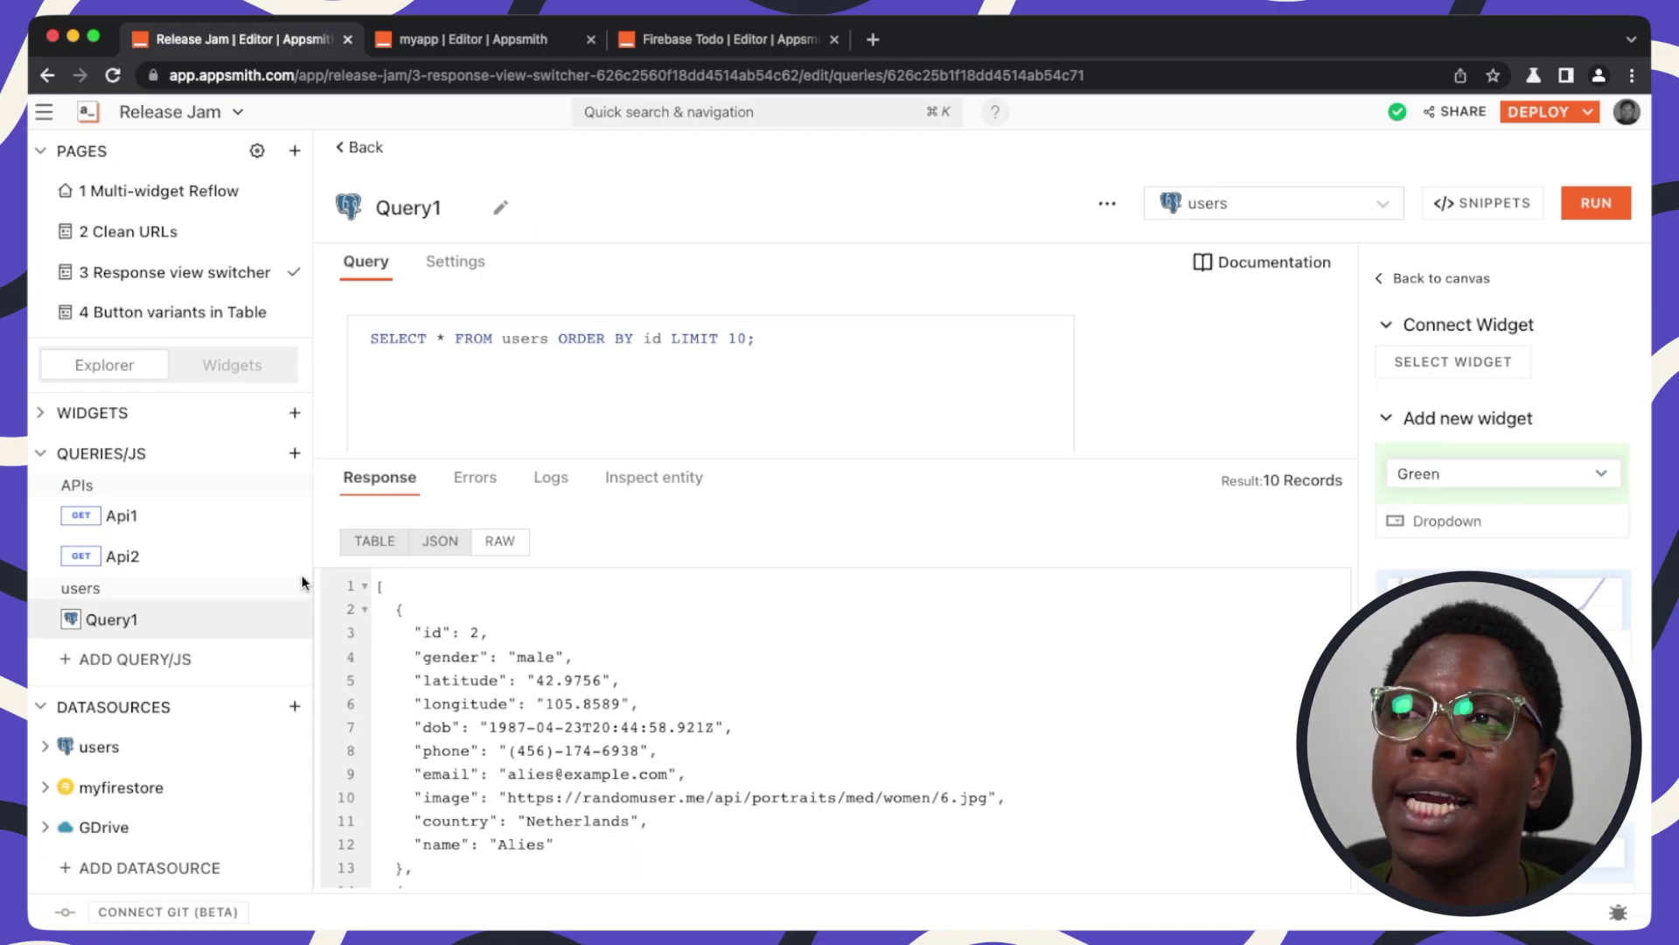
Step: Run the Api1 request and enlarge its response area
{"action": "left_click", "coordinate": [202, 525]}
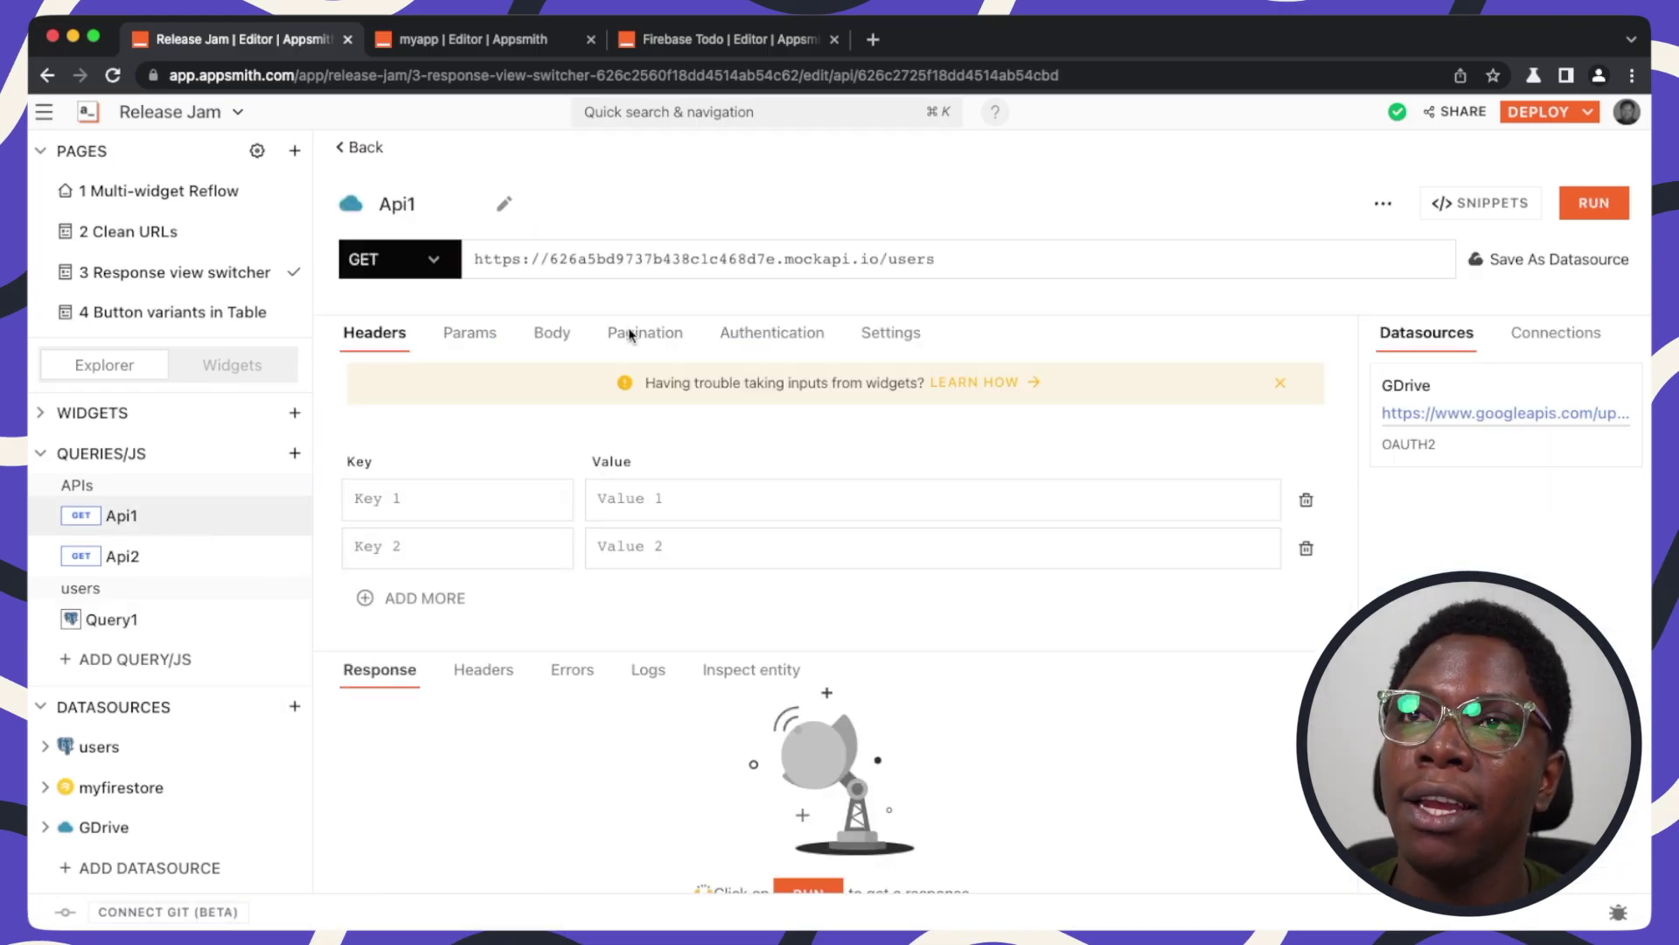
{"action": "left_click", "coordinate": [1593, 203]}
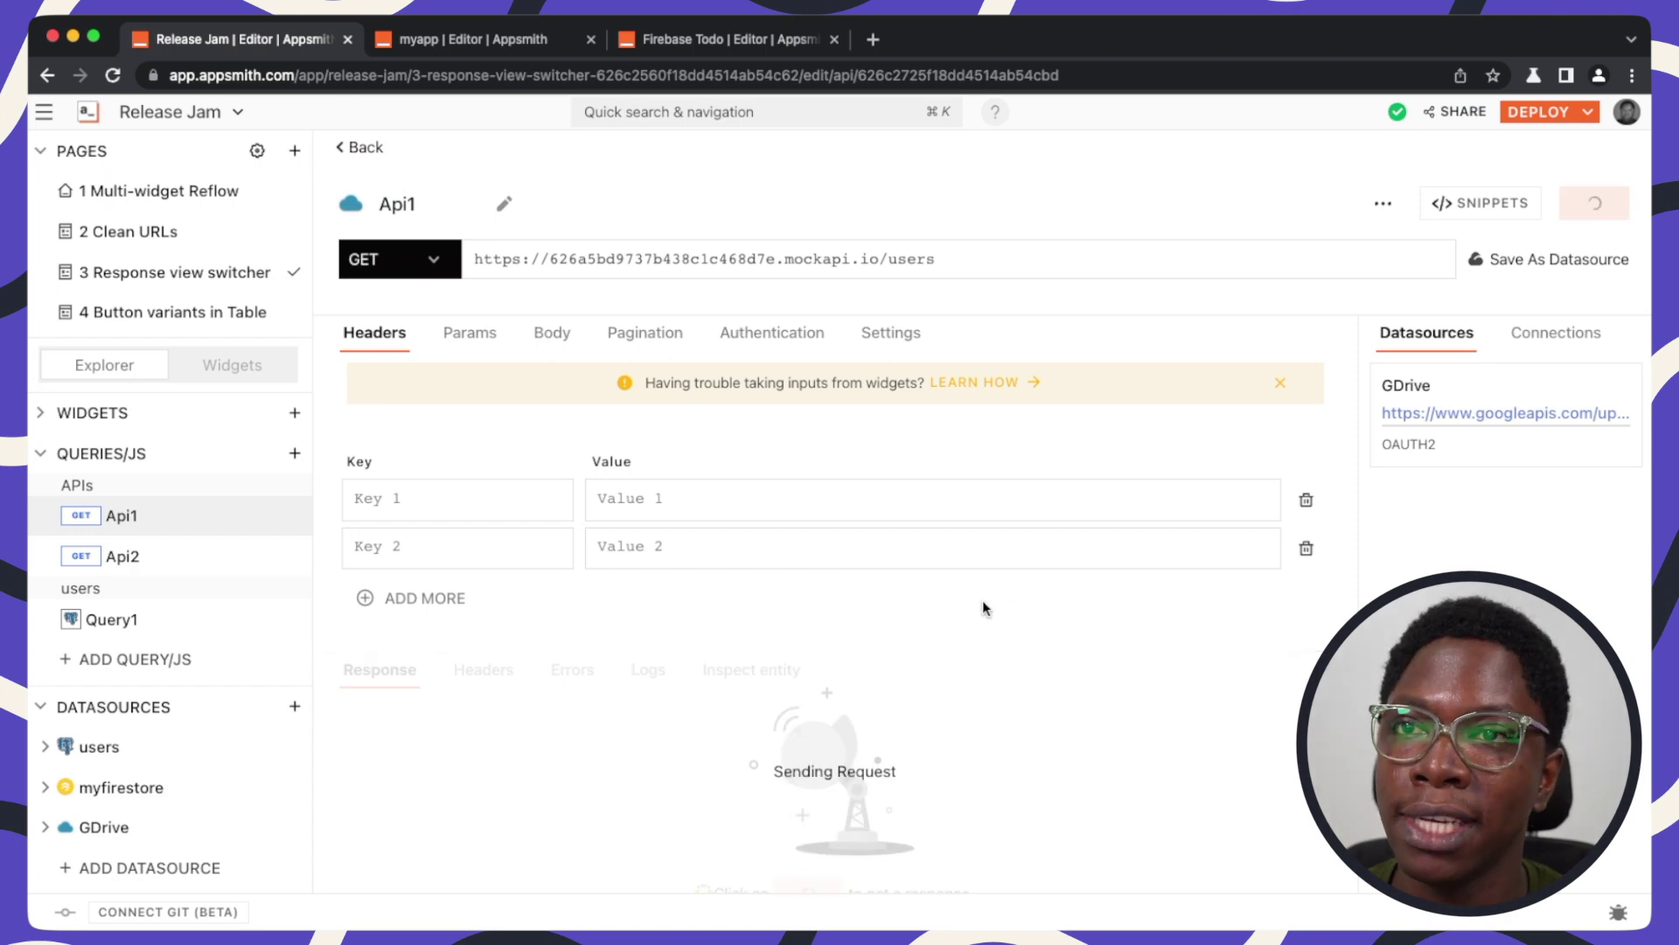
{"action": "left_click_drag", "start_coordinate": [769, 687], "coordinate": [776, 456]}
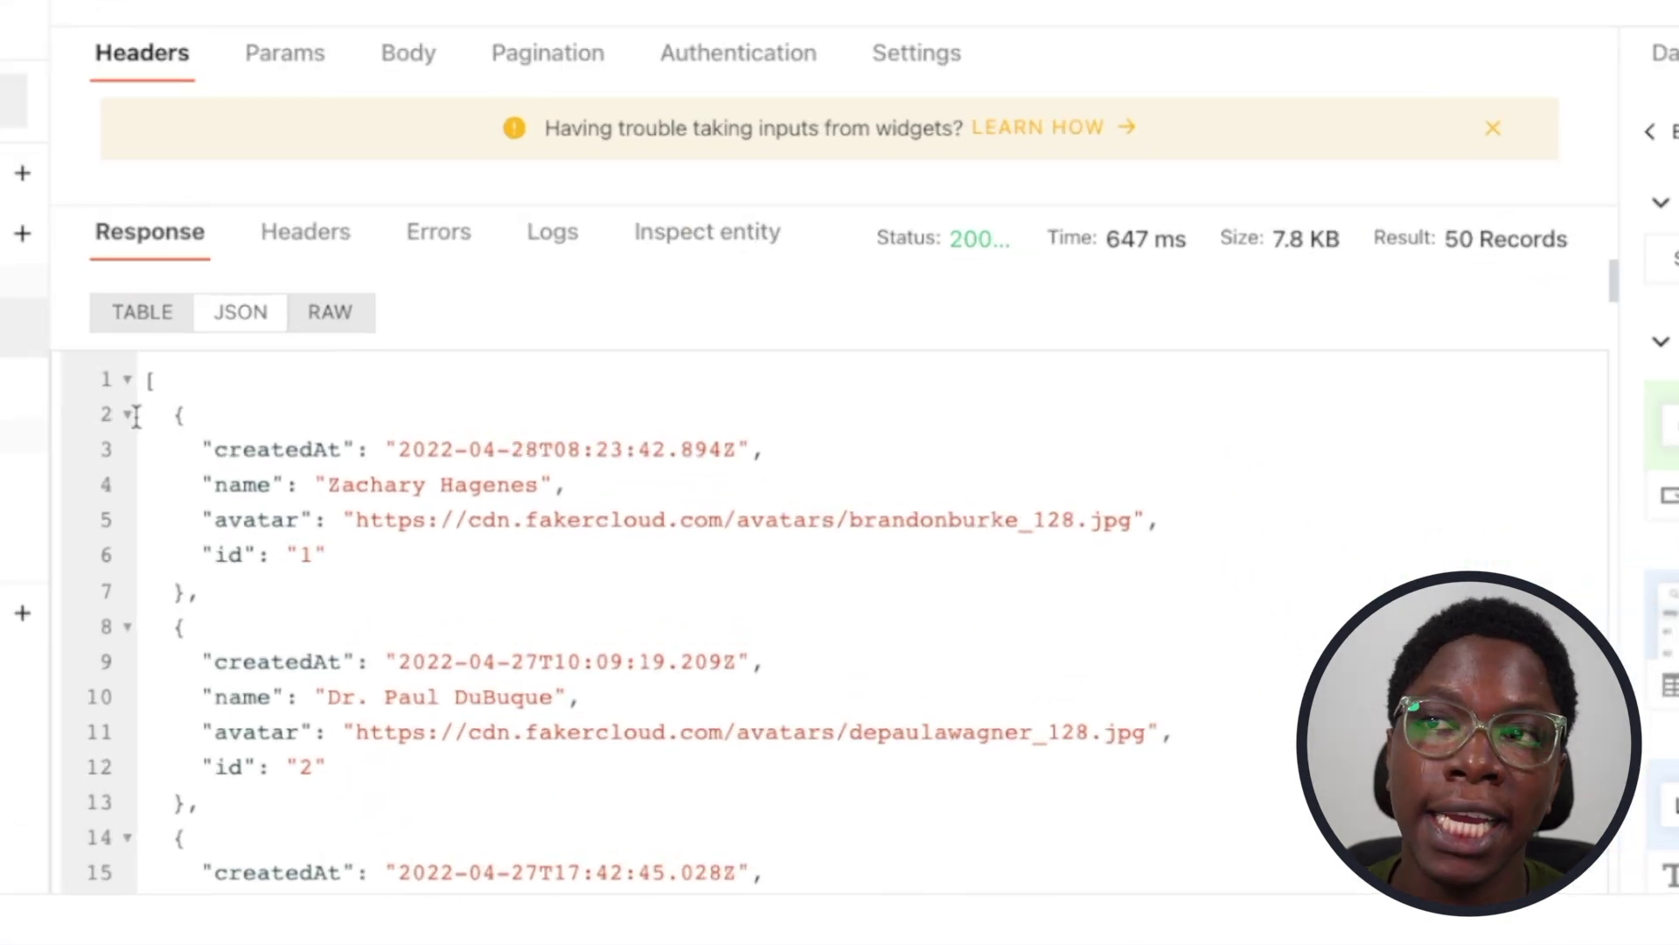
Step: Examine Api1's response in the JSON, table and raw views
{"action": "left_click_drag", "start_coordinate": [144, 379], "coordinate": [230, 670]}
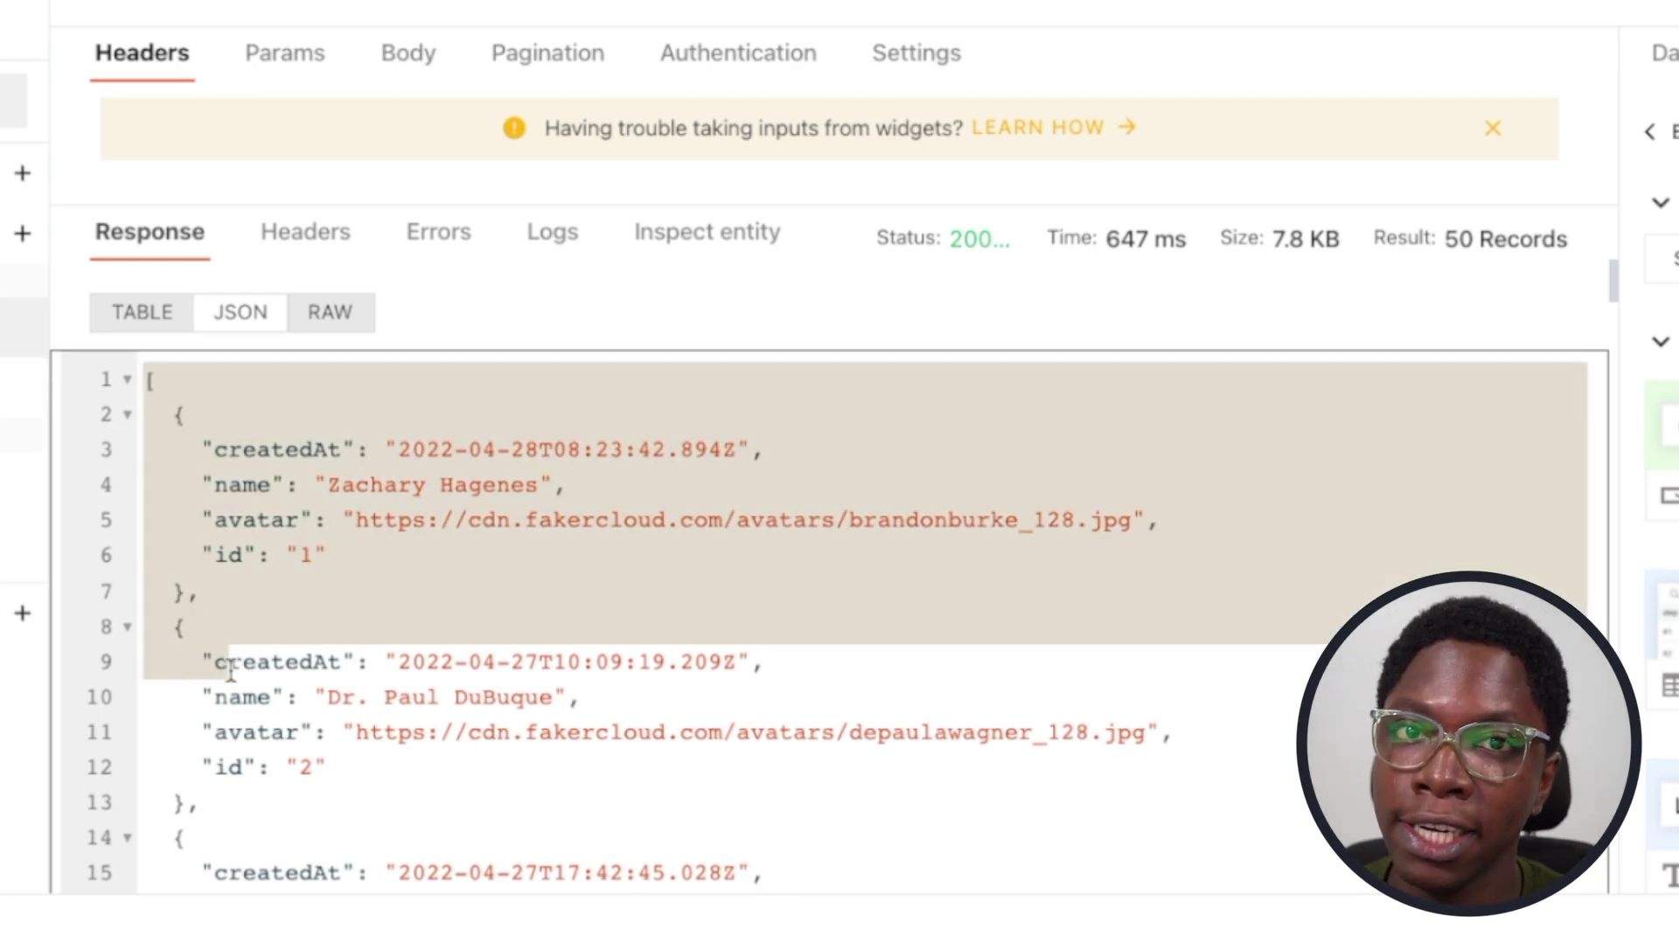
{"action": "left_click", "coordinate": [149, 324]}
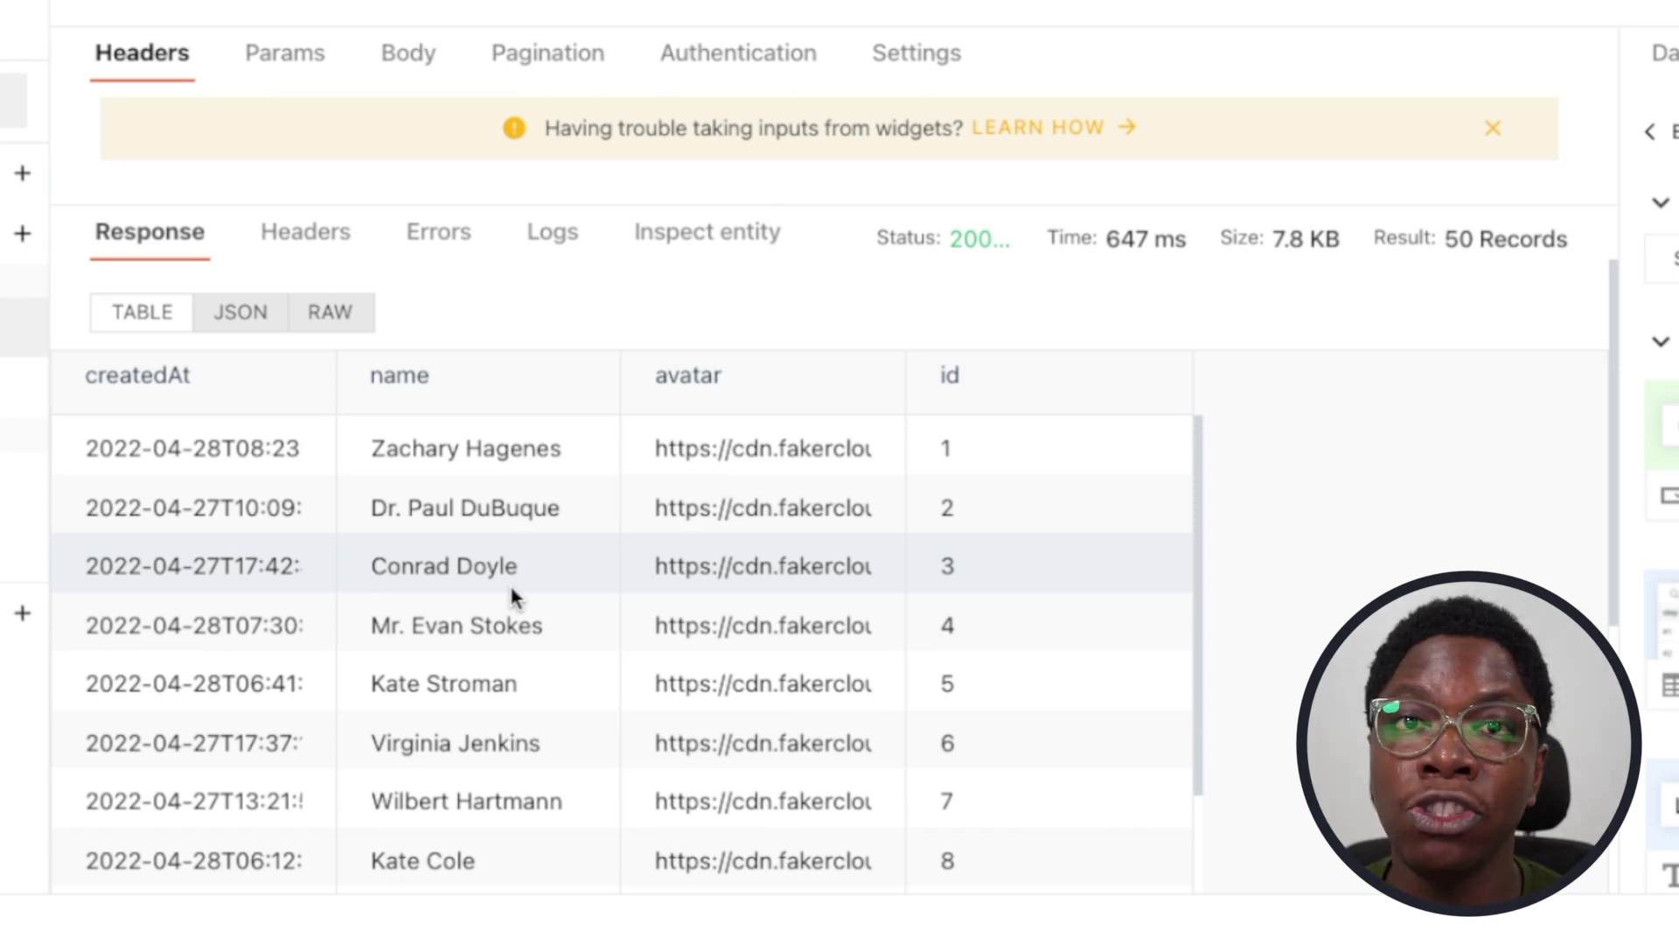
{"action": "left_click", "coordinate": [349, 317]}
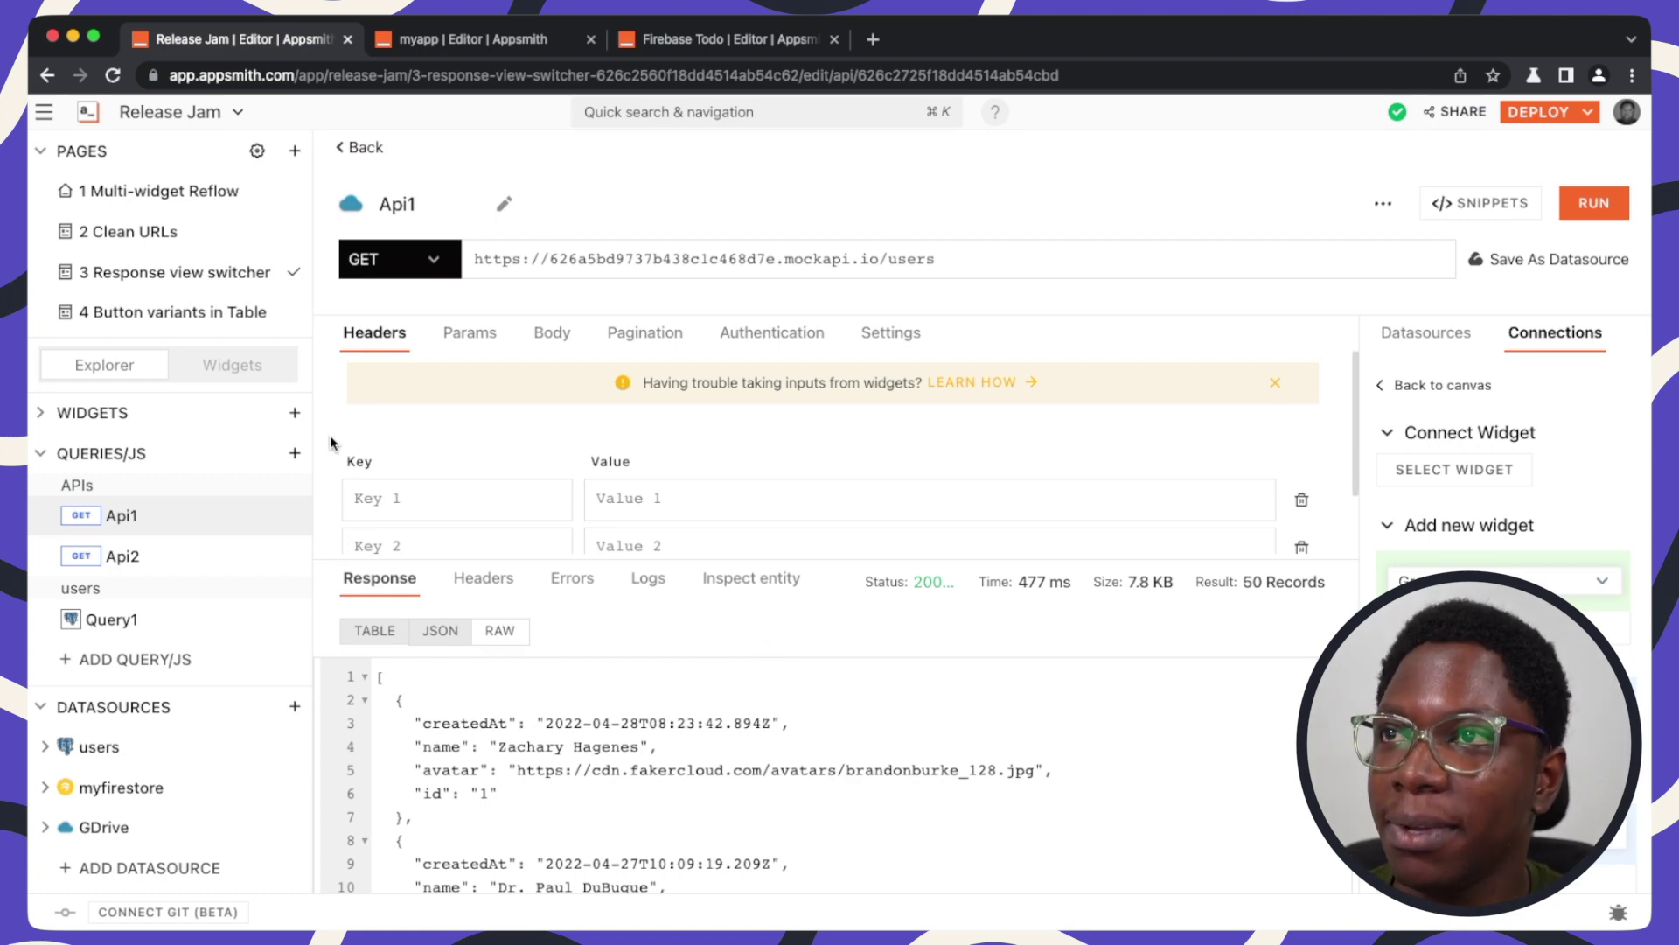
Step: On the 4 Button variants in Table page, place a Table widget near the canvas's upper-left corner and enlarge it toward the lower right
{"action": "left_click", "coordinate": [215, 315]}
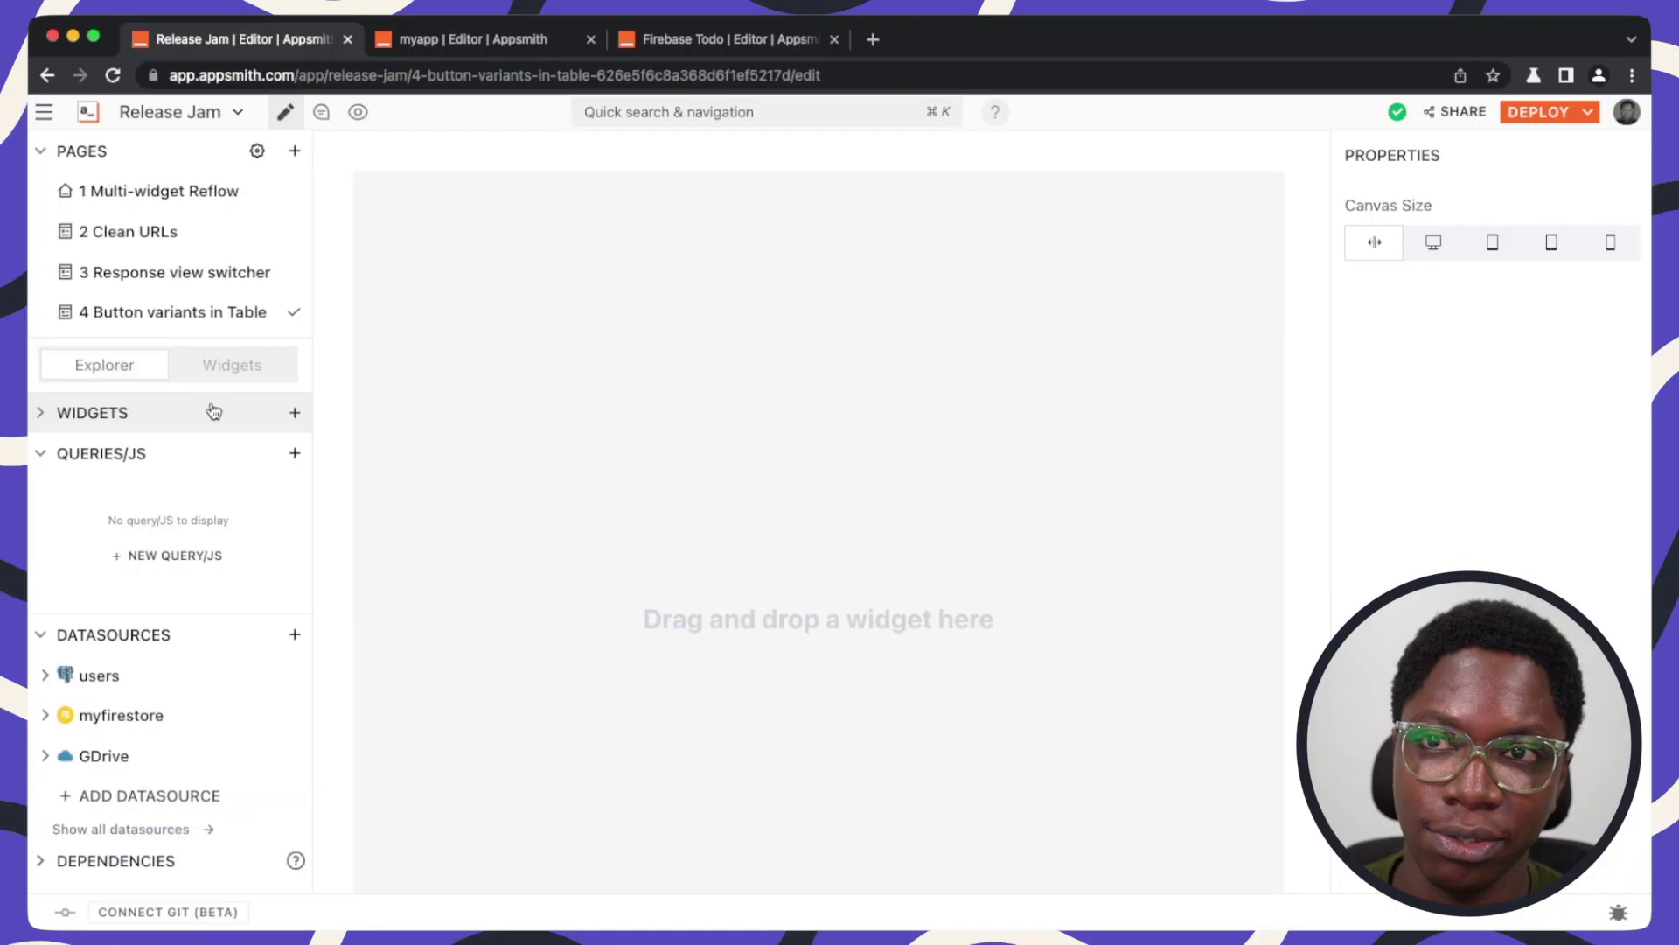
{"action": "left_click", "coordinate": [244, 364]}
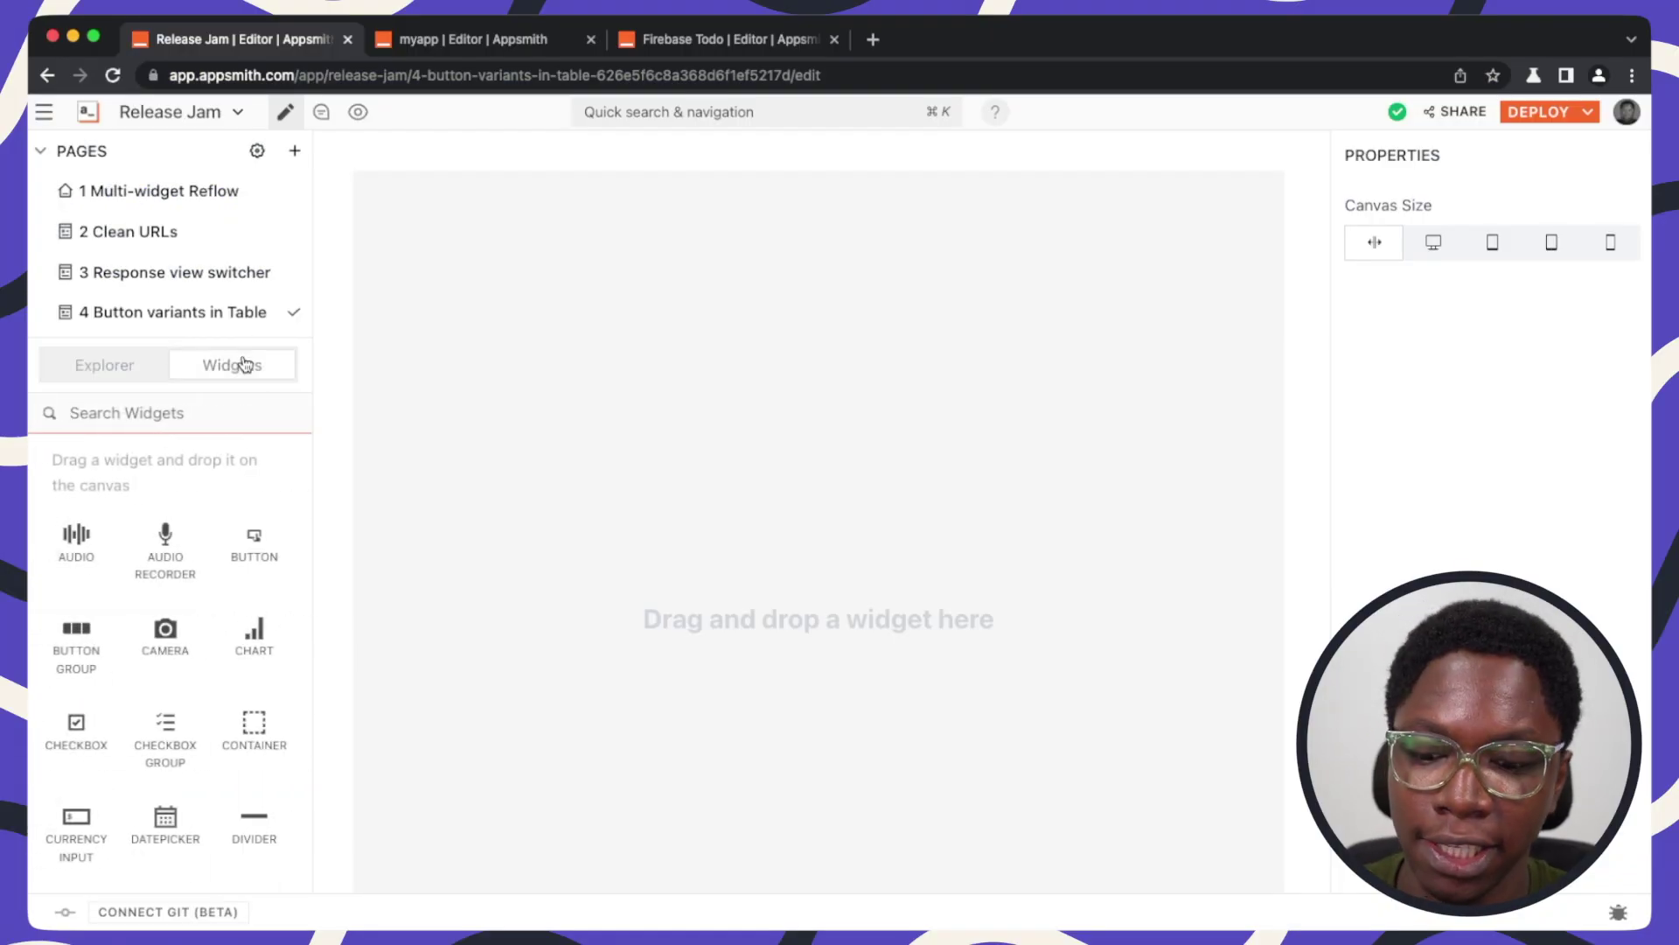
{"action": "type", "text": "ta"}
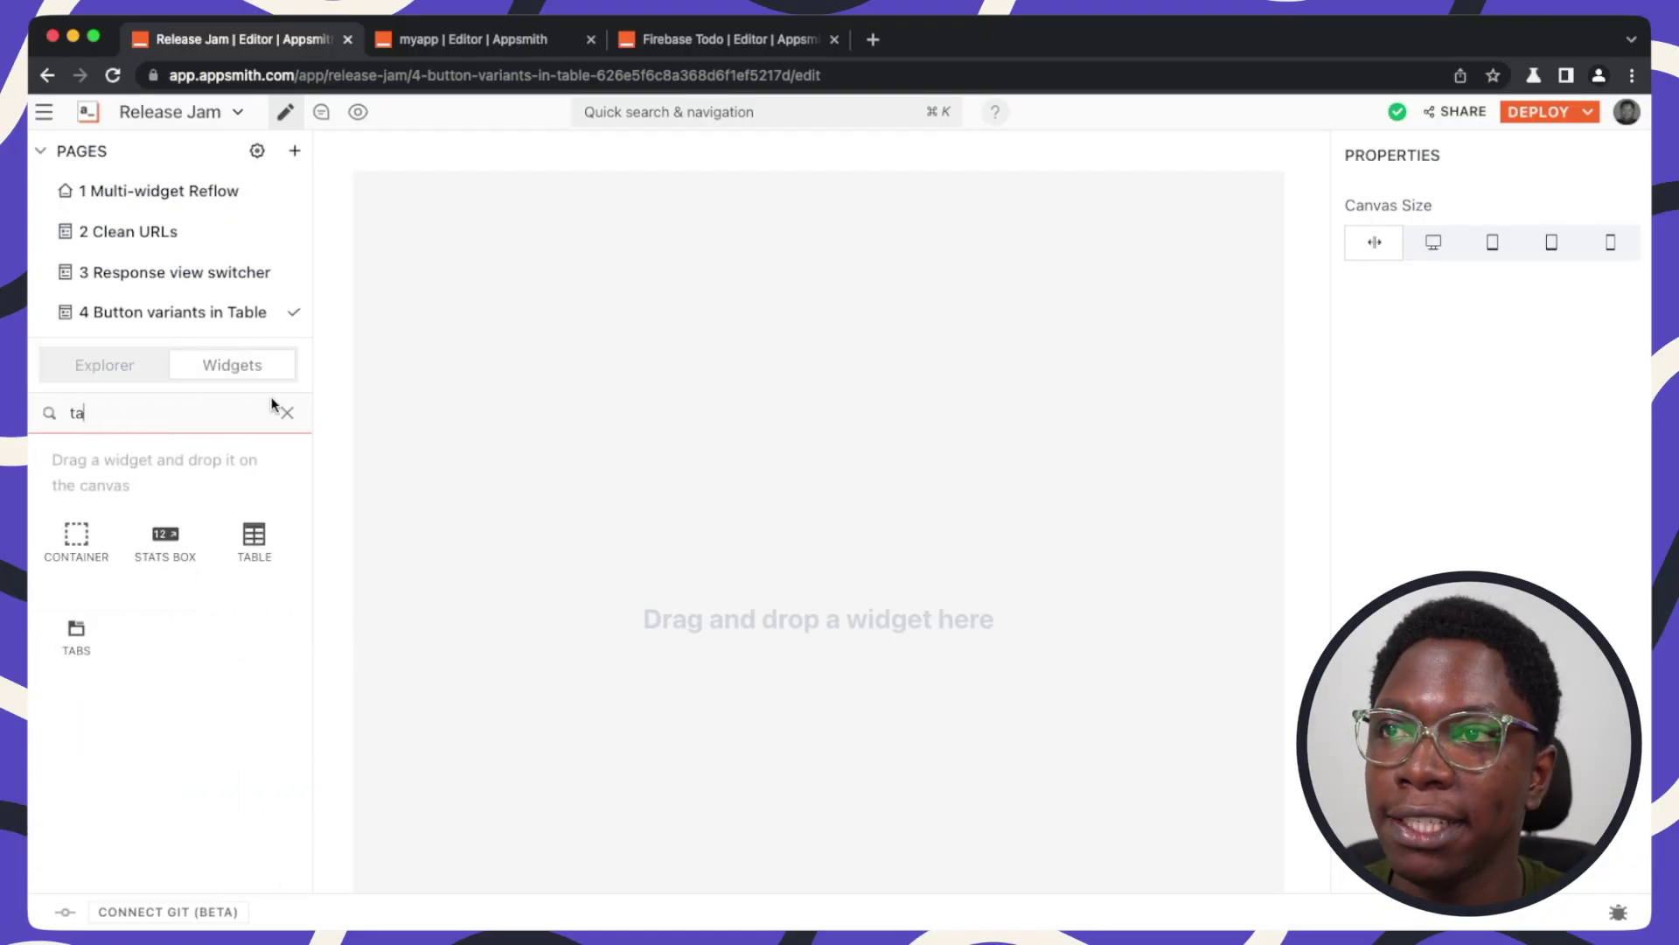
{"action": "left_click_drag", "start_coordinate": [227, 548], "coordinate": [410, 249]}
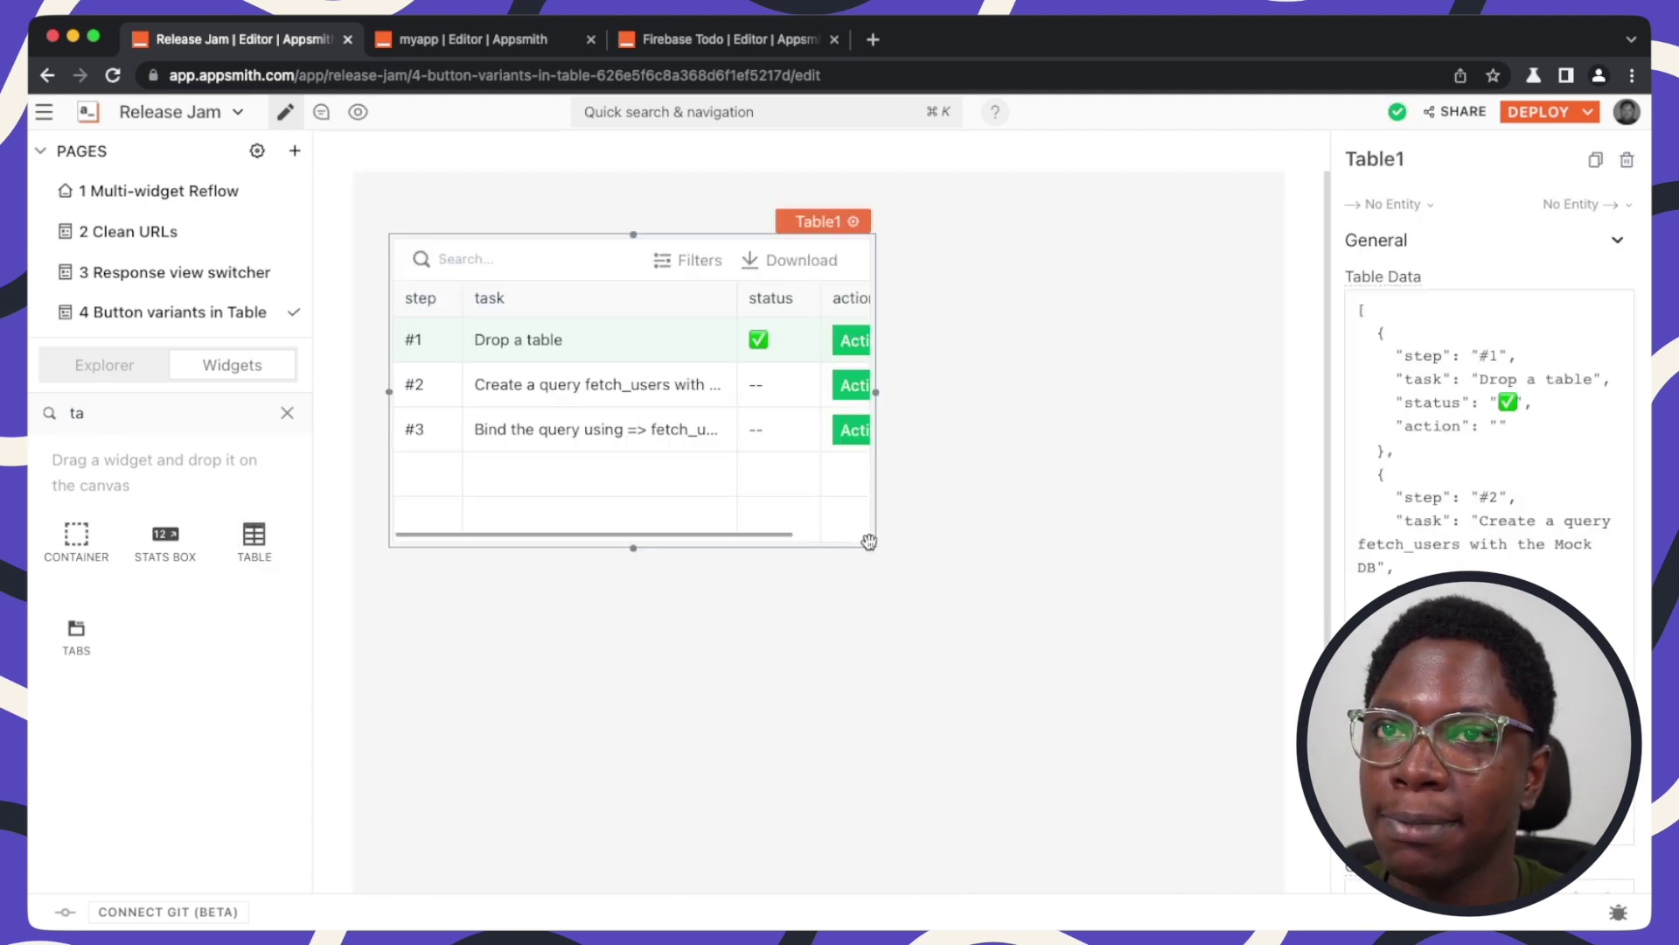
{"action": "left_click_drag", "start_coordinate": [874, 544], "coordinate": [1133, 636]}
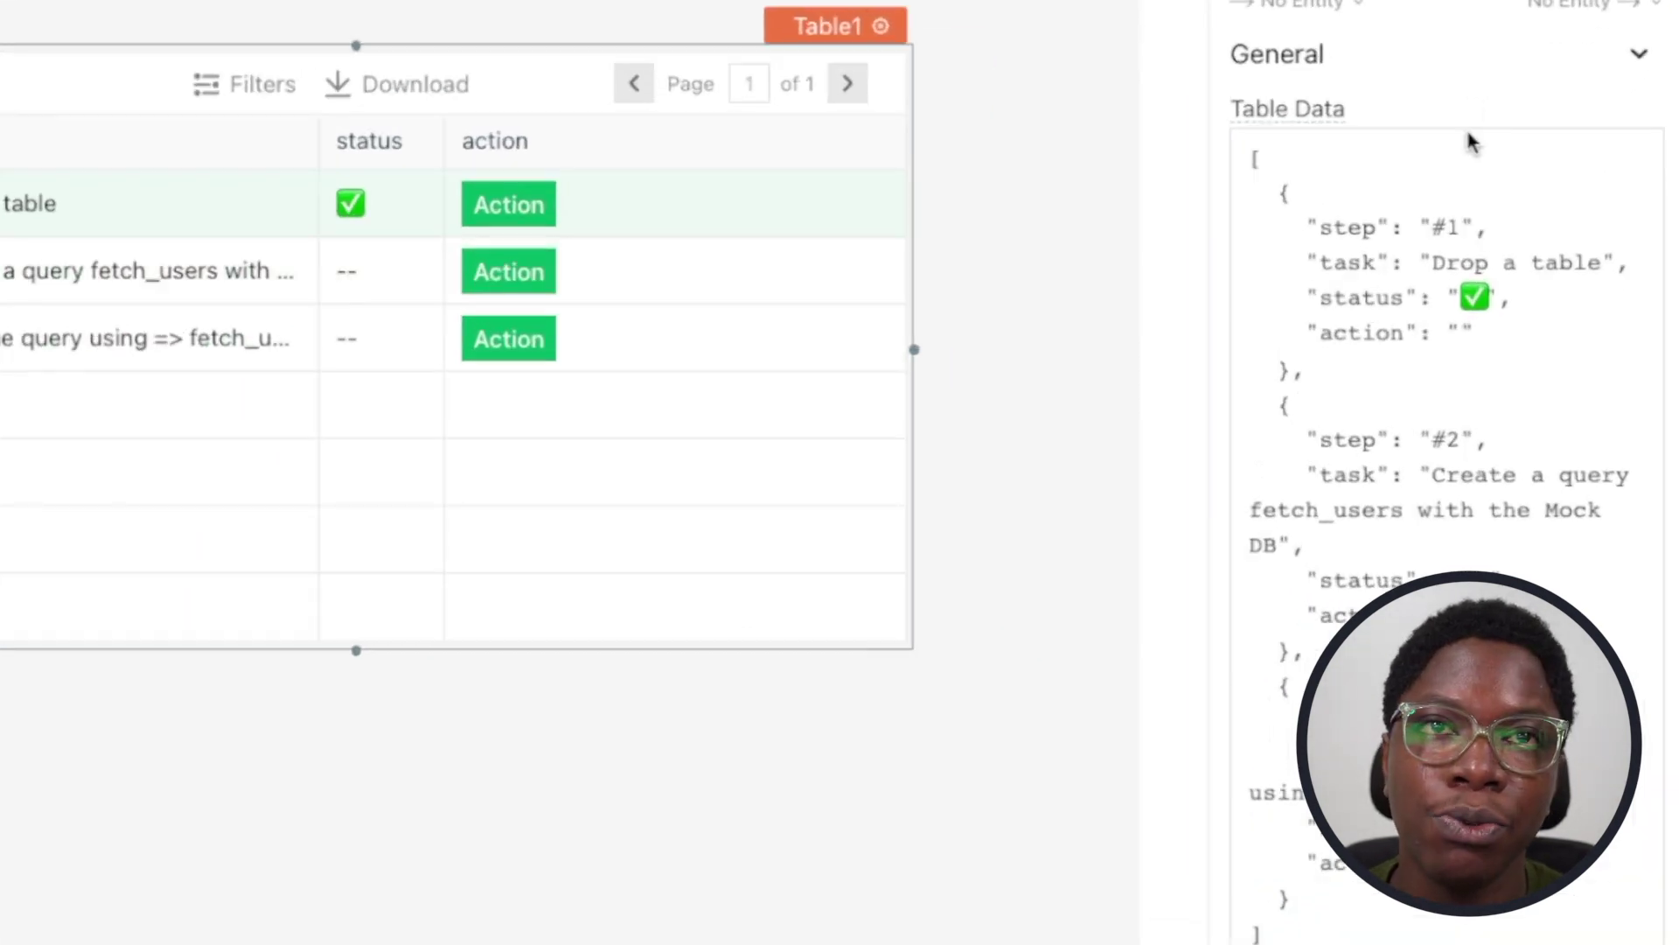
Step: Try the Secondary button variant for the table's action column, and finish with the variant set to Tertiary
{"action": "scroll", "coordinate": [1421, 360], "scroll_direction": "down", "scroll_amount": 5}
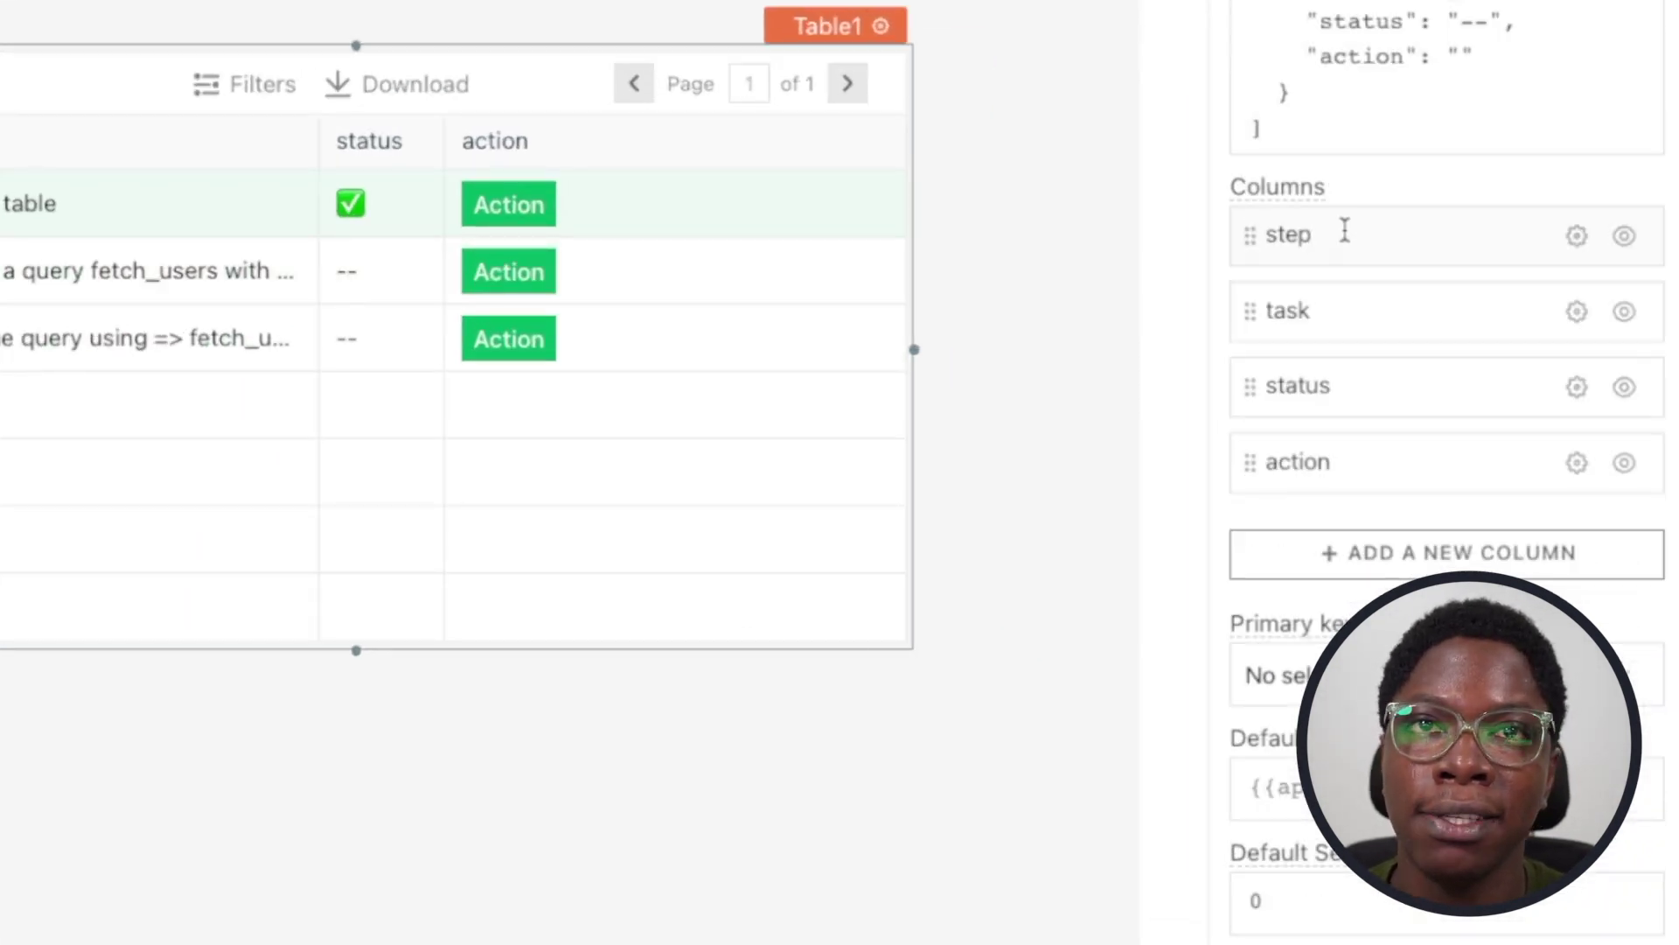
{"action": "scroll", "coordinate": [1344, 232], "scroll_direction": "down", "scroll_amount": 3}
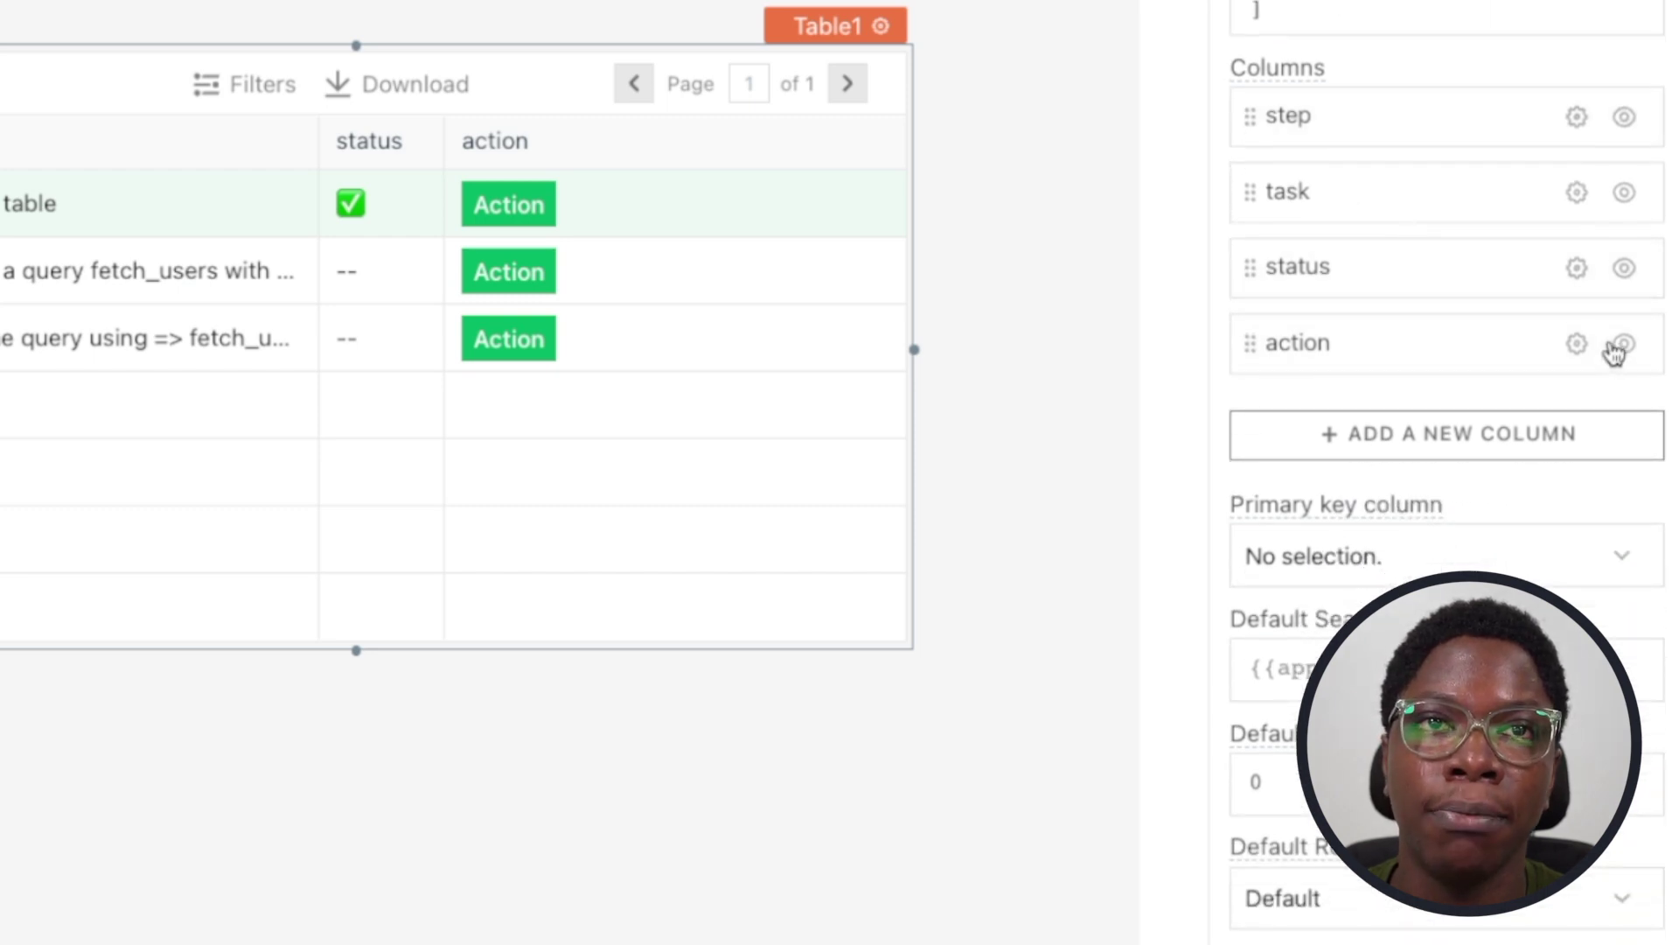
{"action": "left_click", "coordinate": [1575, 341]}
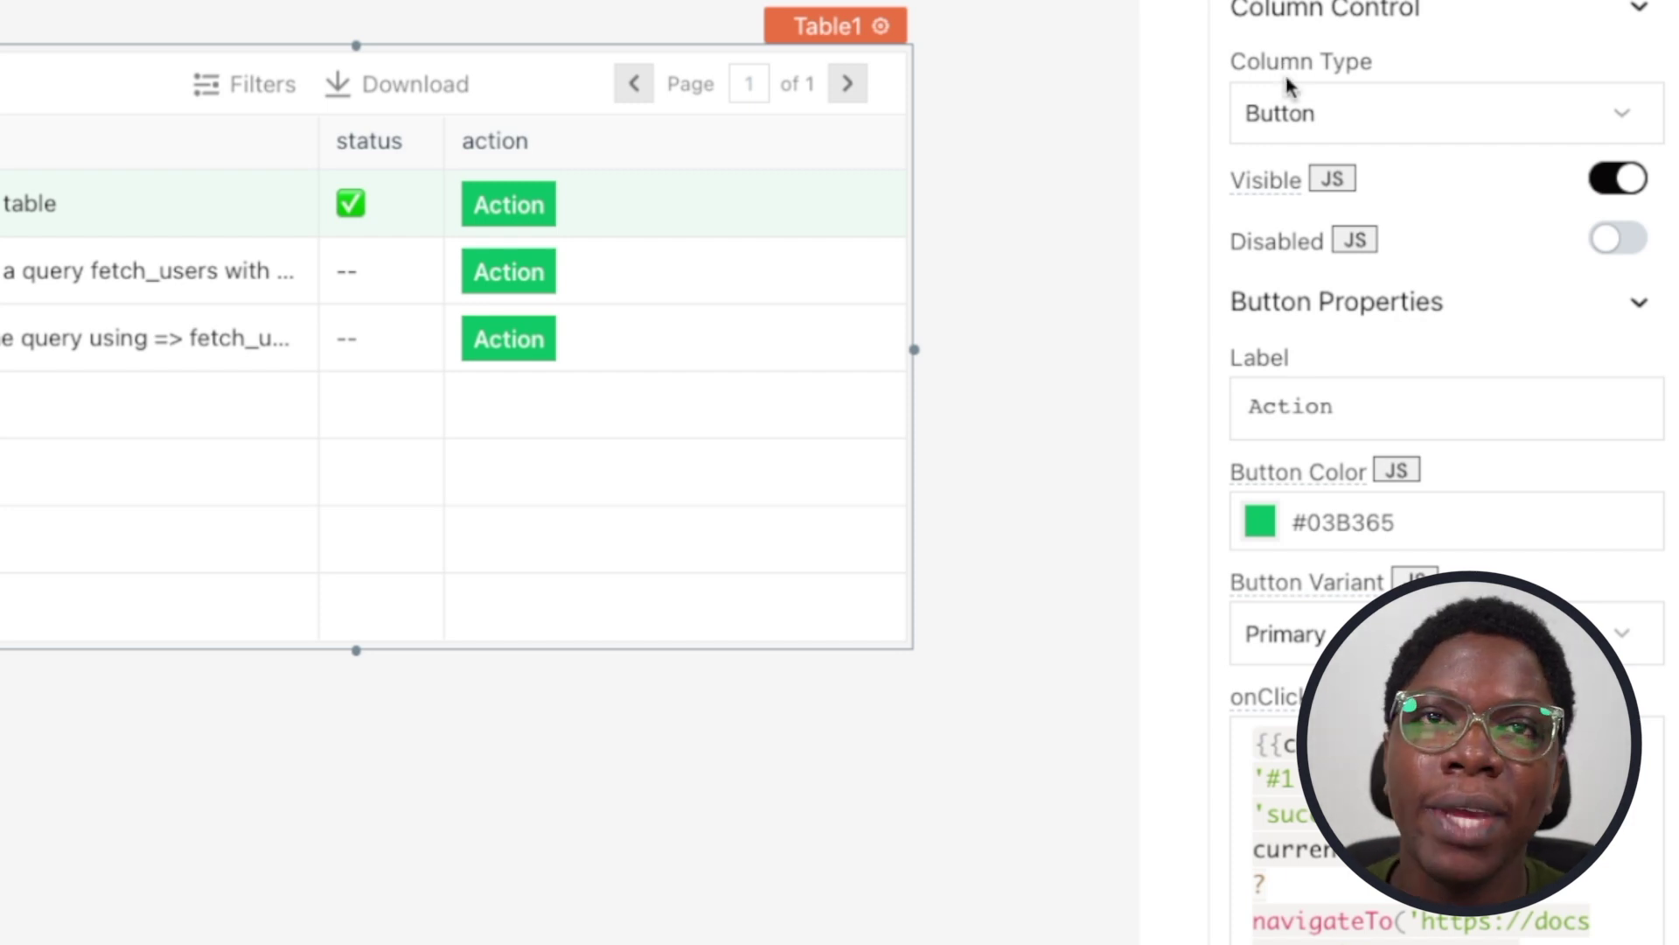
{"action": "scroll", "coordinate": [1372, 255], "scroll_direction": "down", "scroll_amount": 5}
{"action": "scroll", "coordinate": [1377, 260], "scroll_direction": "down", "scroll_amount": 1}
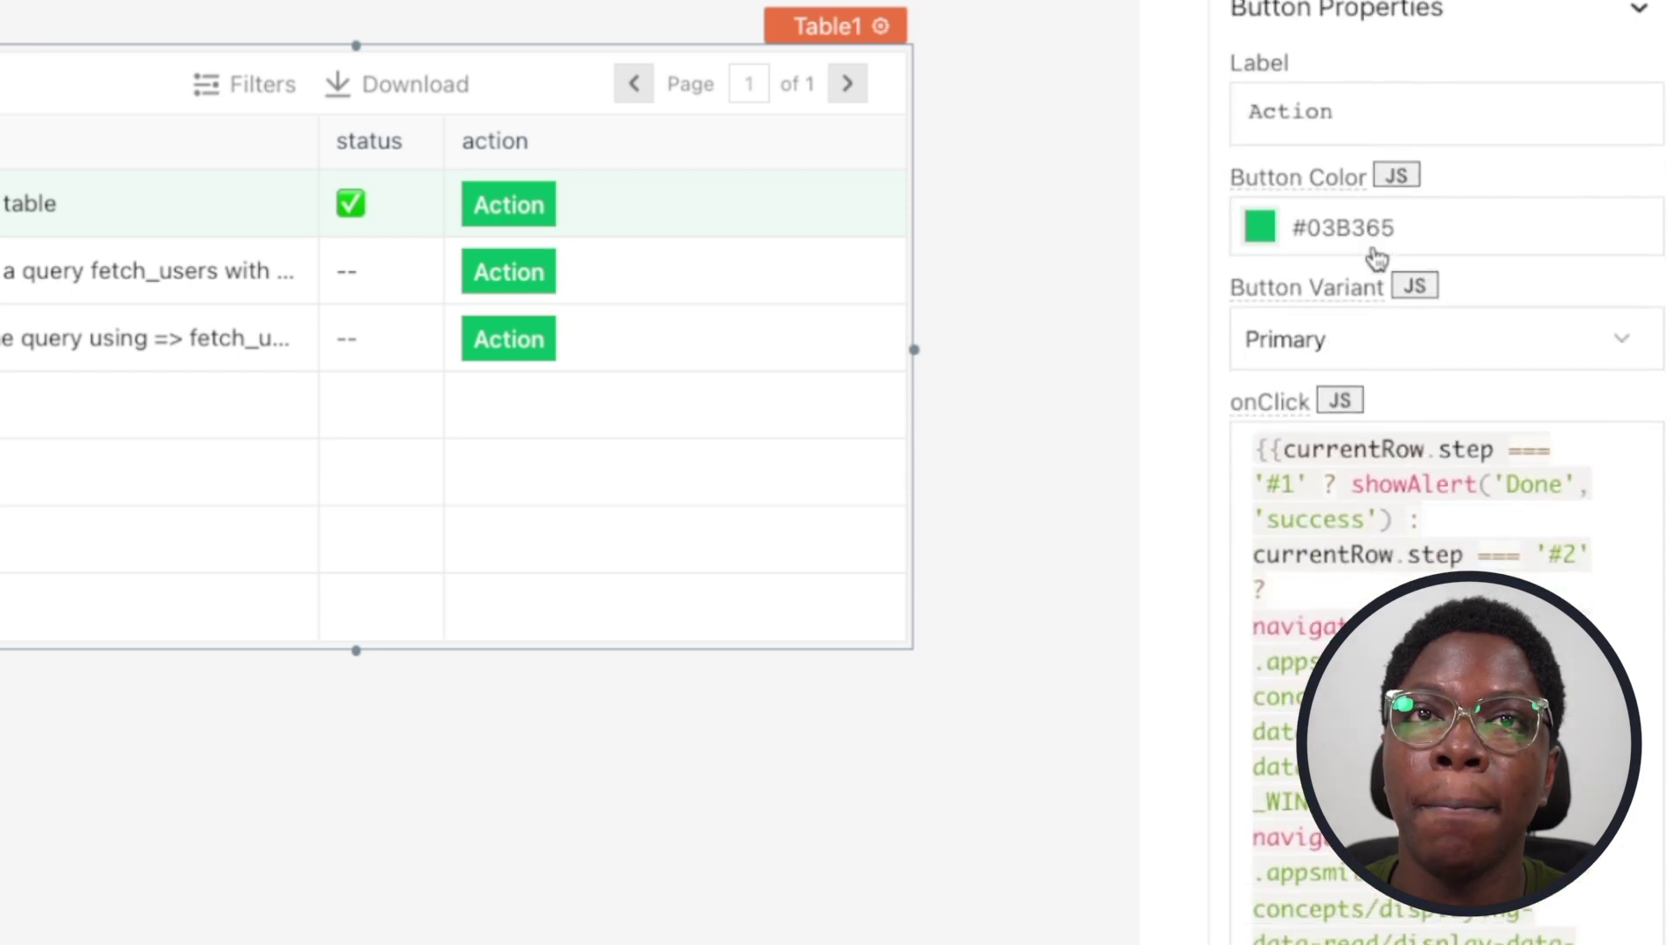
{"action": "scroll", "coordinate": [1373, 254], "scroll_direction": "down", "scroll_amount": 1}
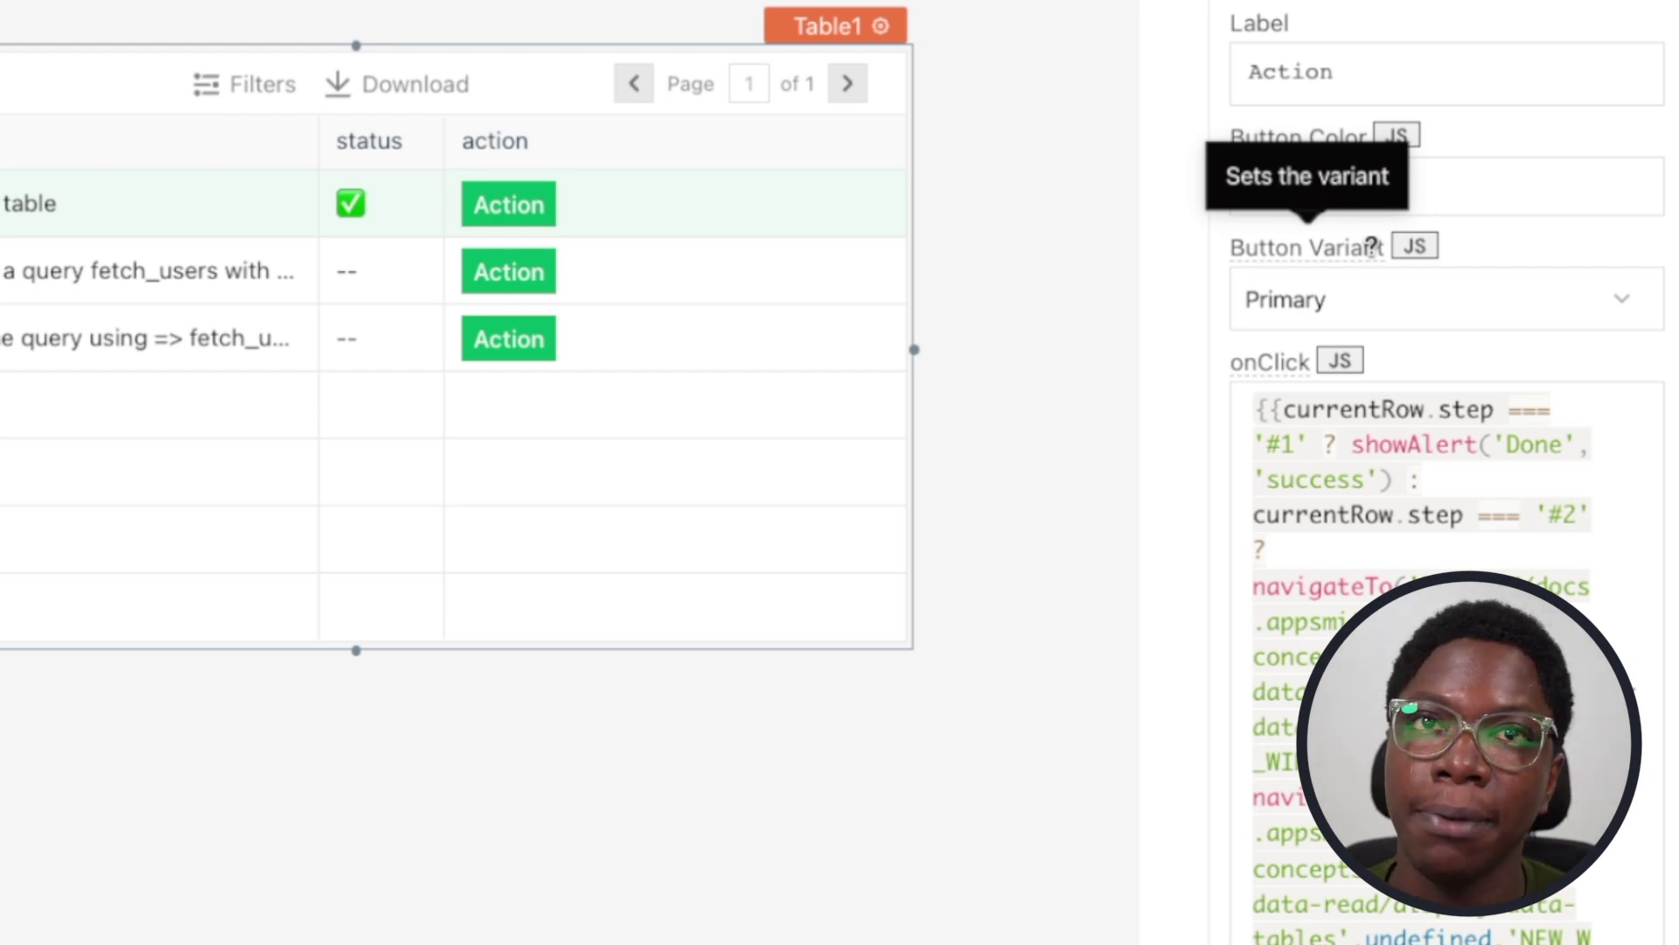
{"action": "left_click", "coordinate": [1395, 315]}
{"action": "left_click", "coordinate": [1568, 450]}
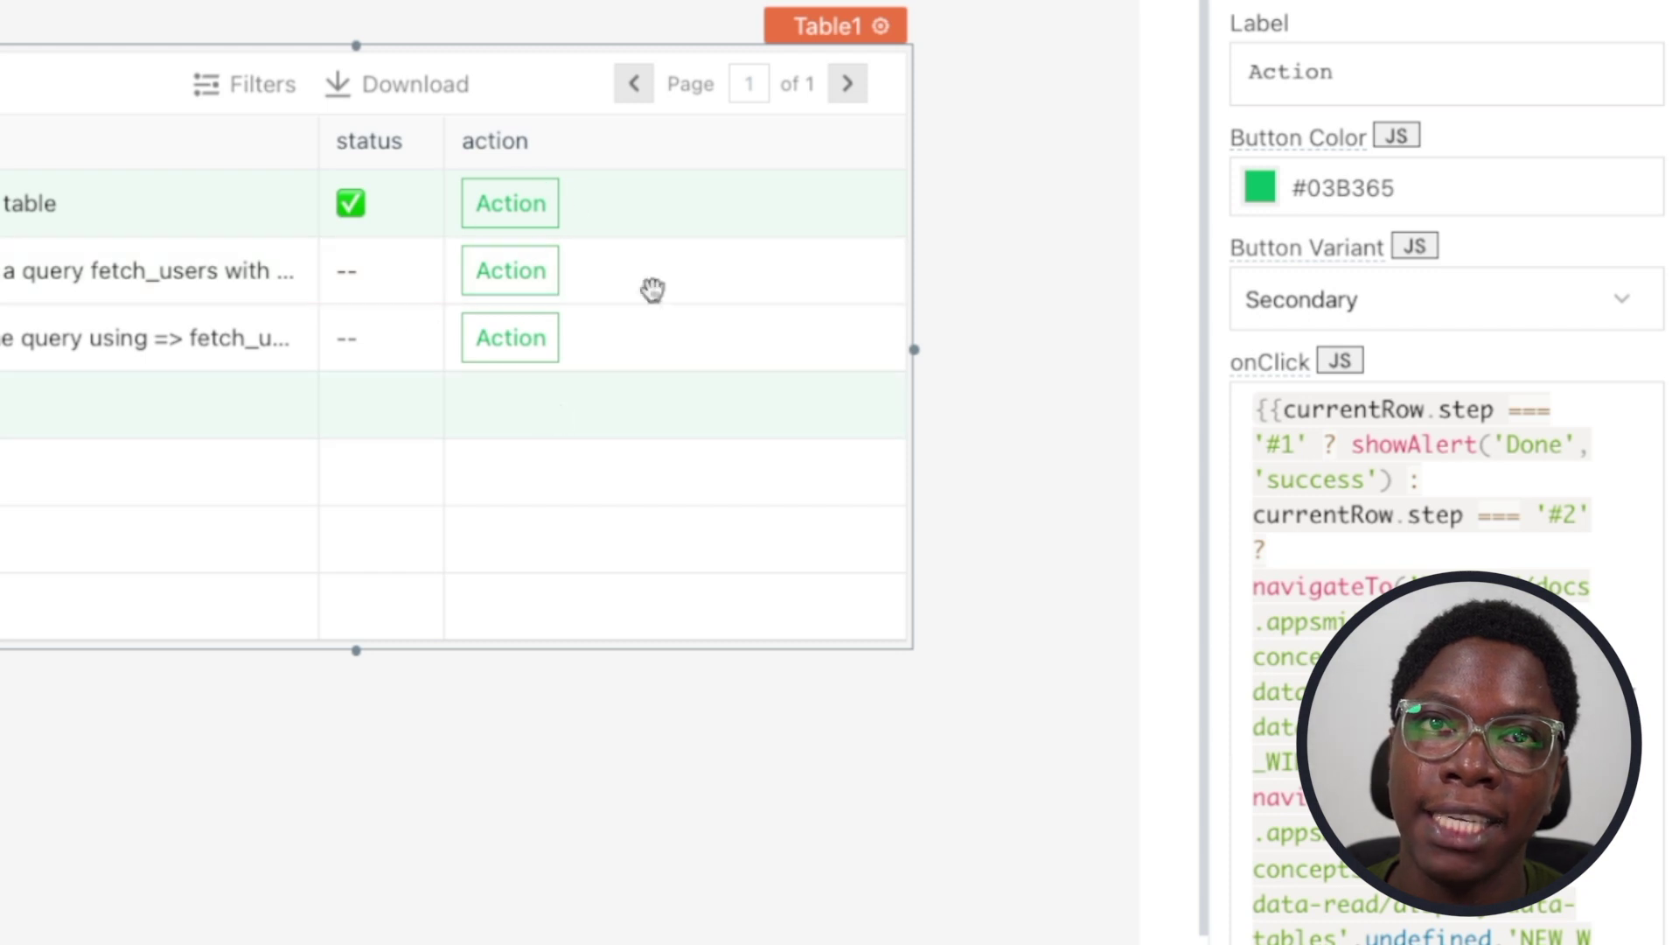
{"action": "left_click", "coordinate": [1330, 298]}
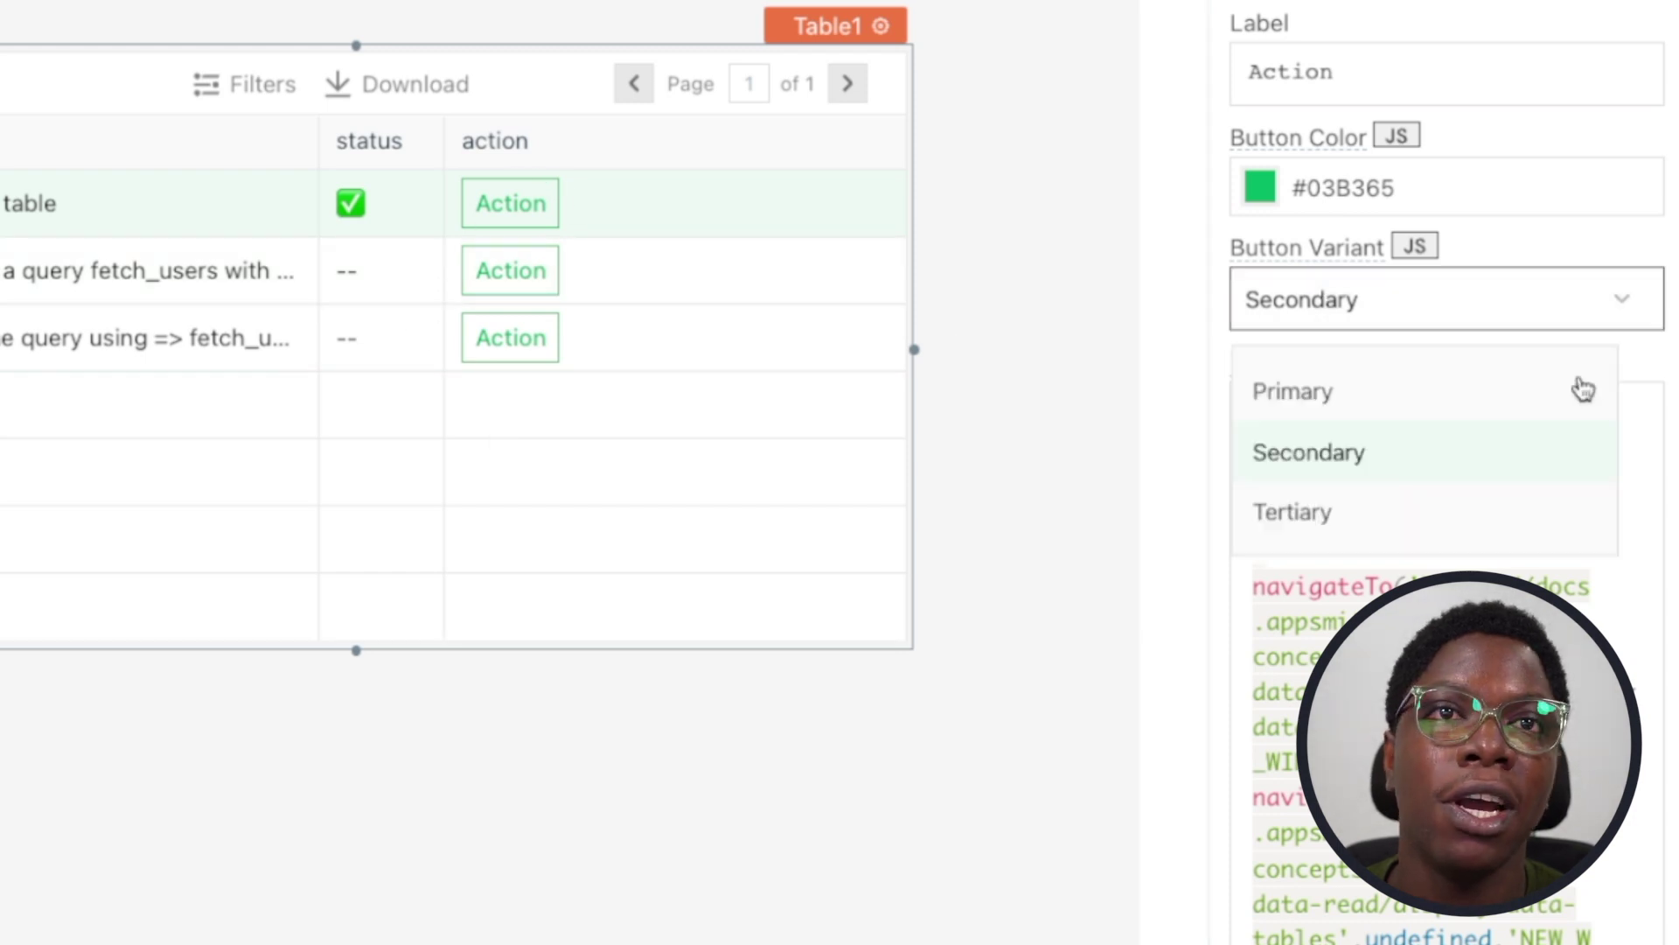
{"action": "left_click", "coordinate": [1542, 541]}
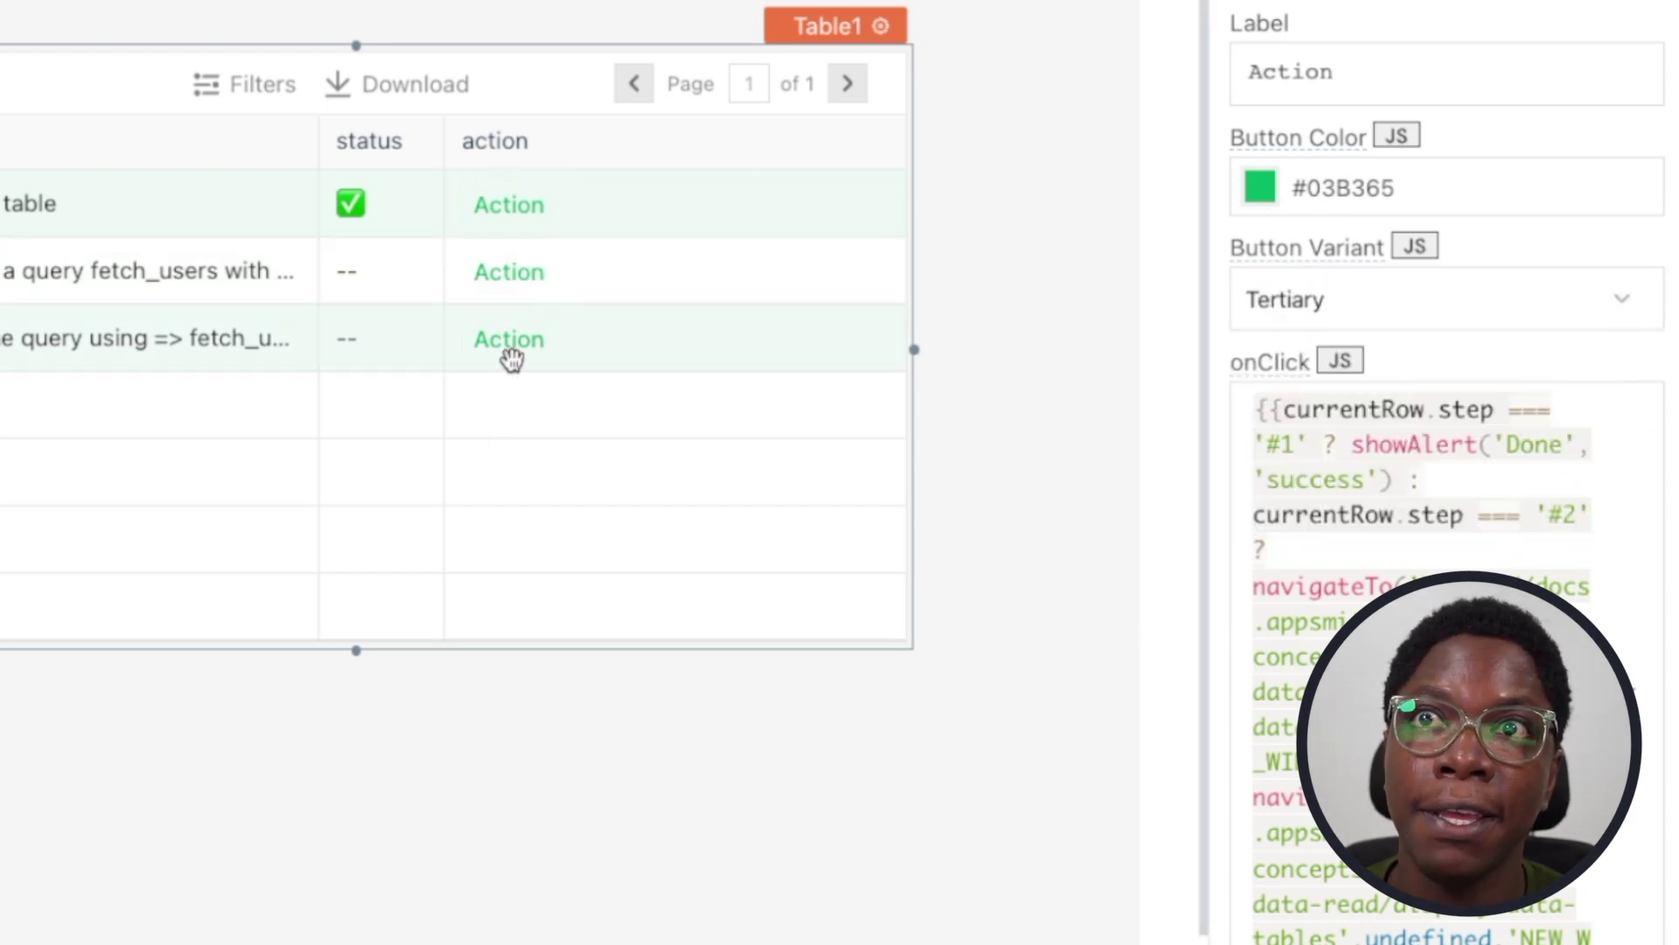